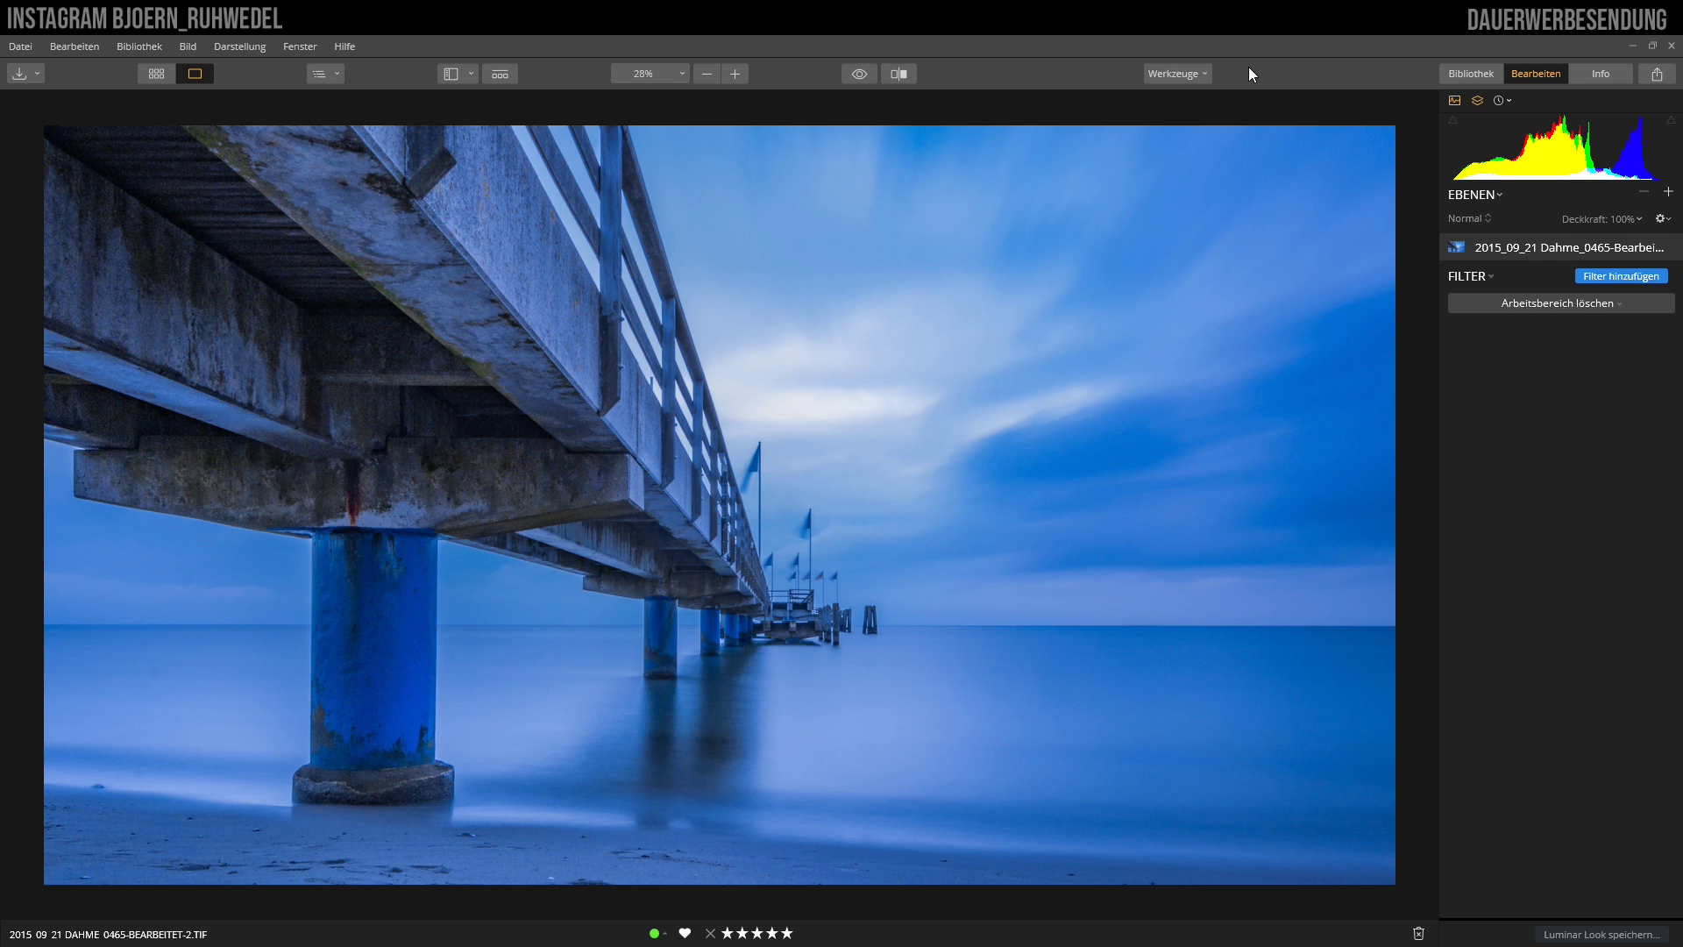
Open the Werkzeuge tools list showing Crop, Free Transform, Clone & Stamp and Erase.
click(1166, 74)
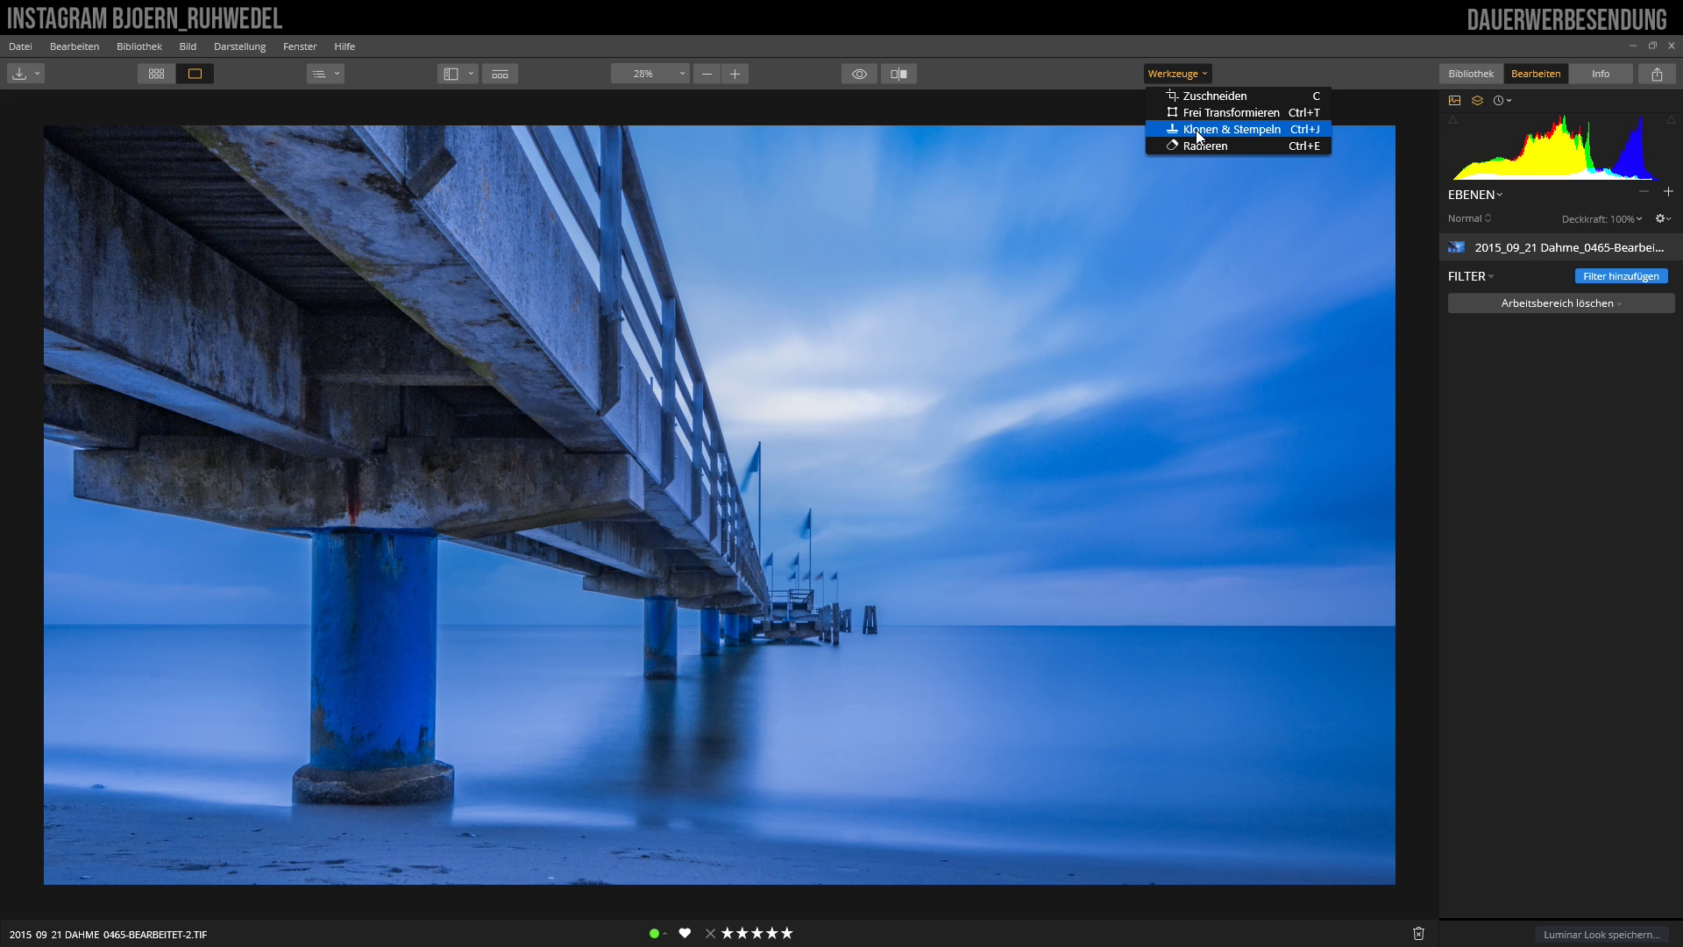
Activate Klonen & Stempeln at size 100, softness and opacity 100%.
click(1197, 131)
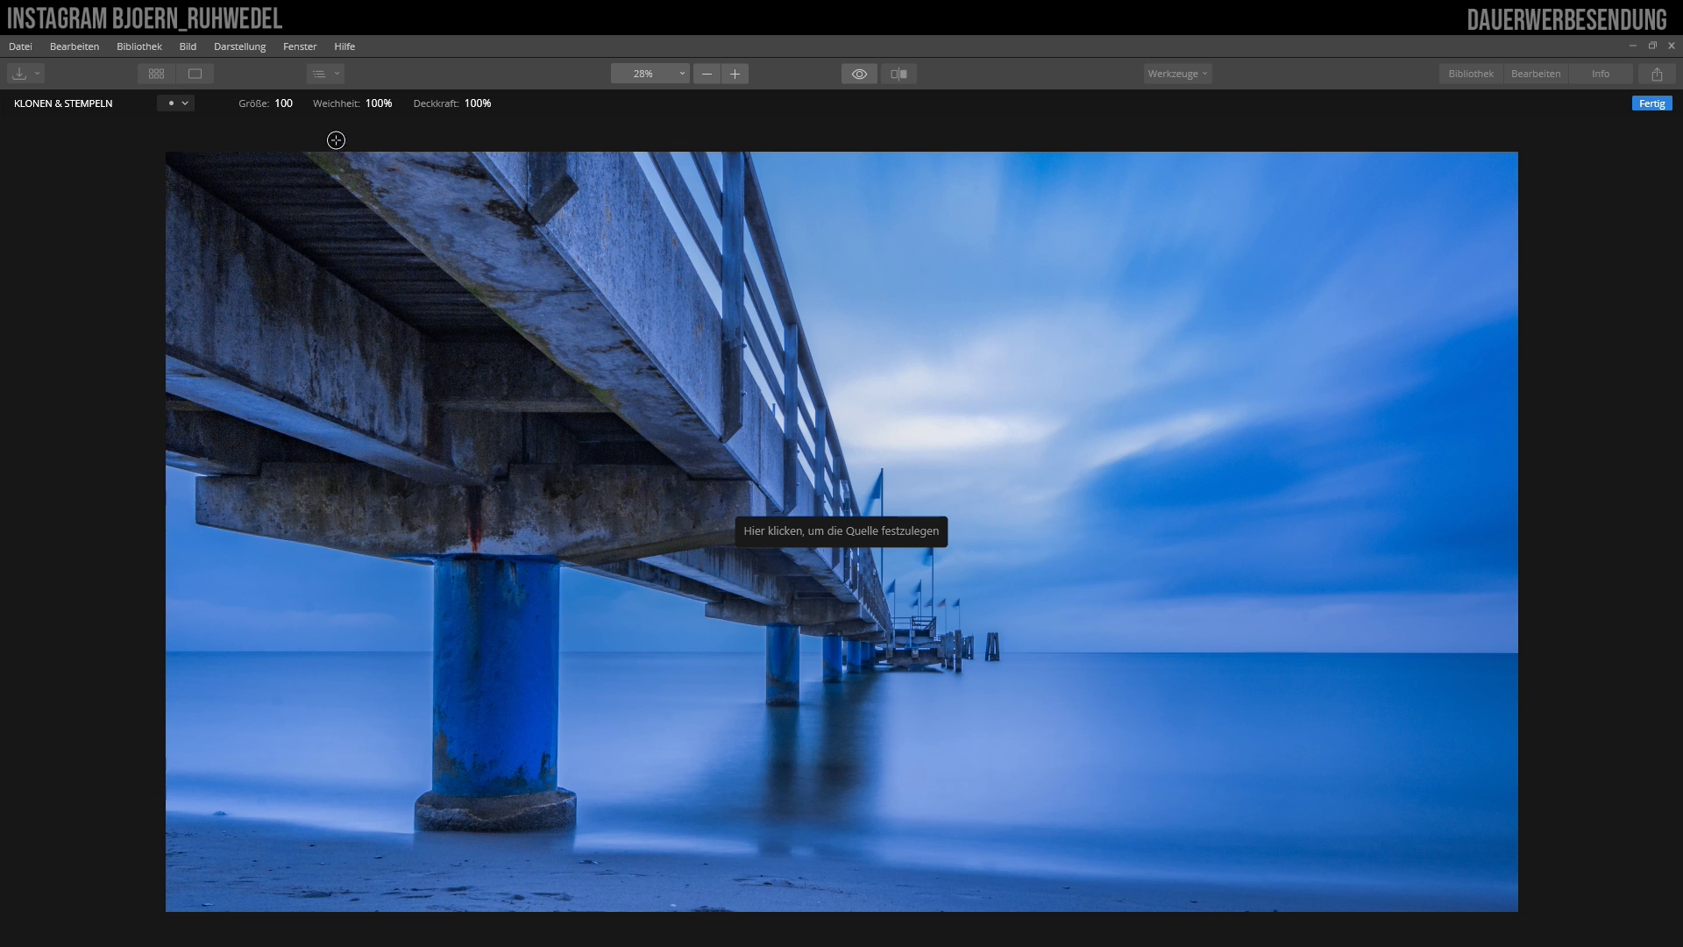
click(299, 104)
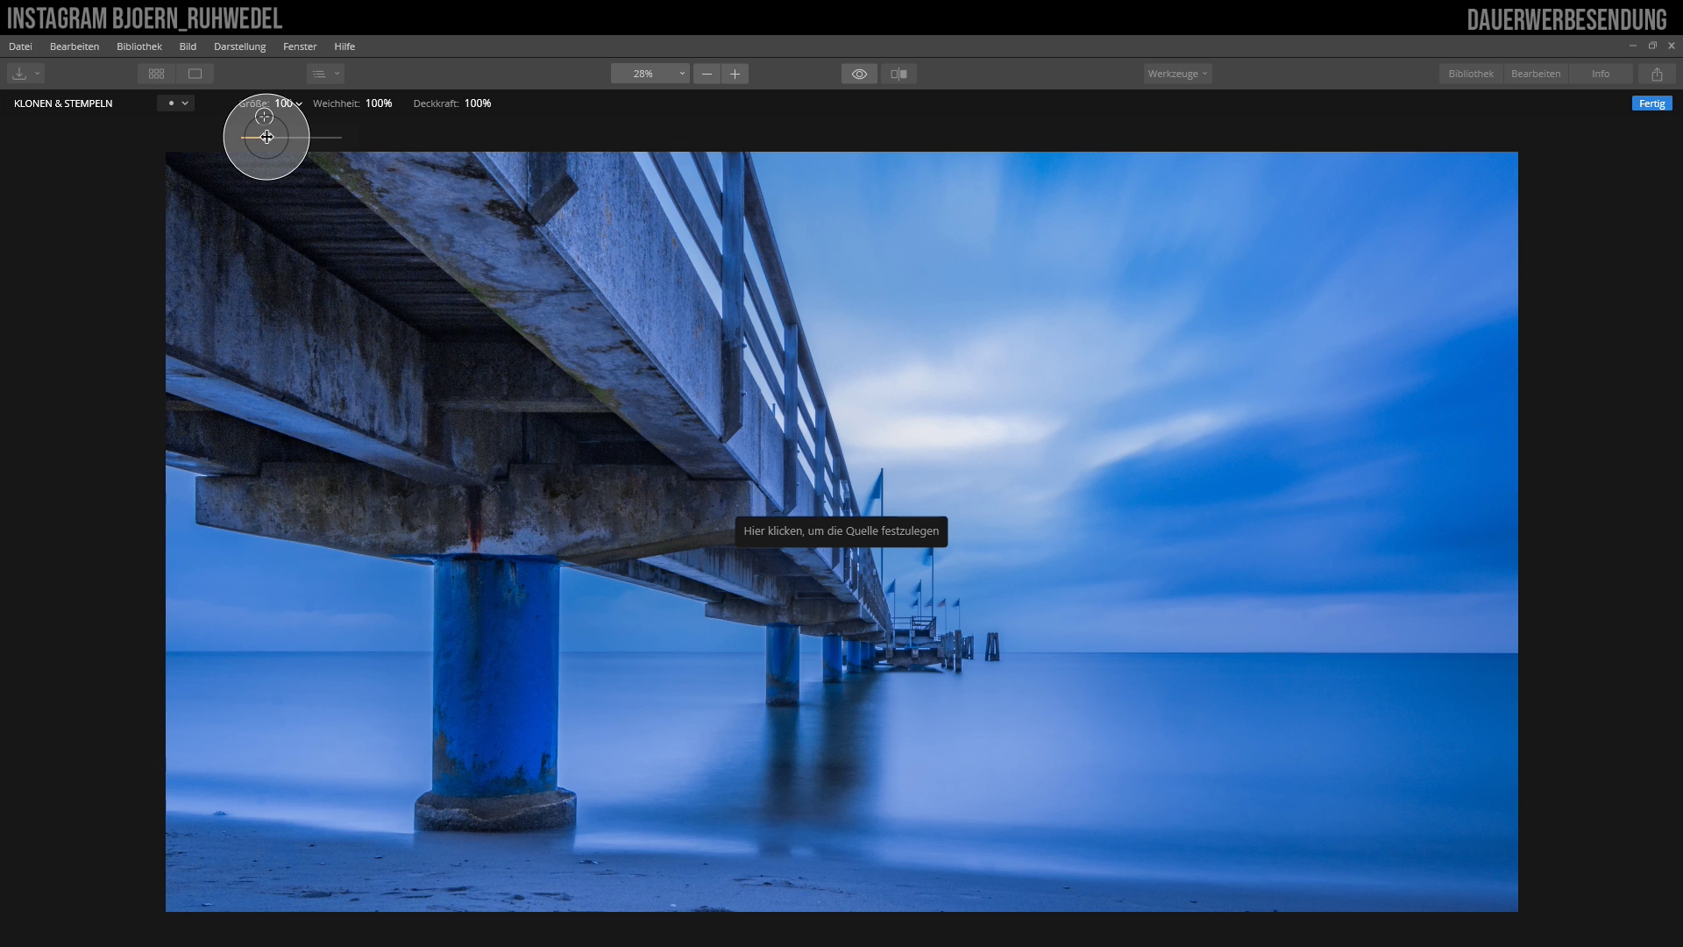
click(377, 107)
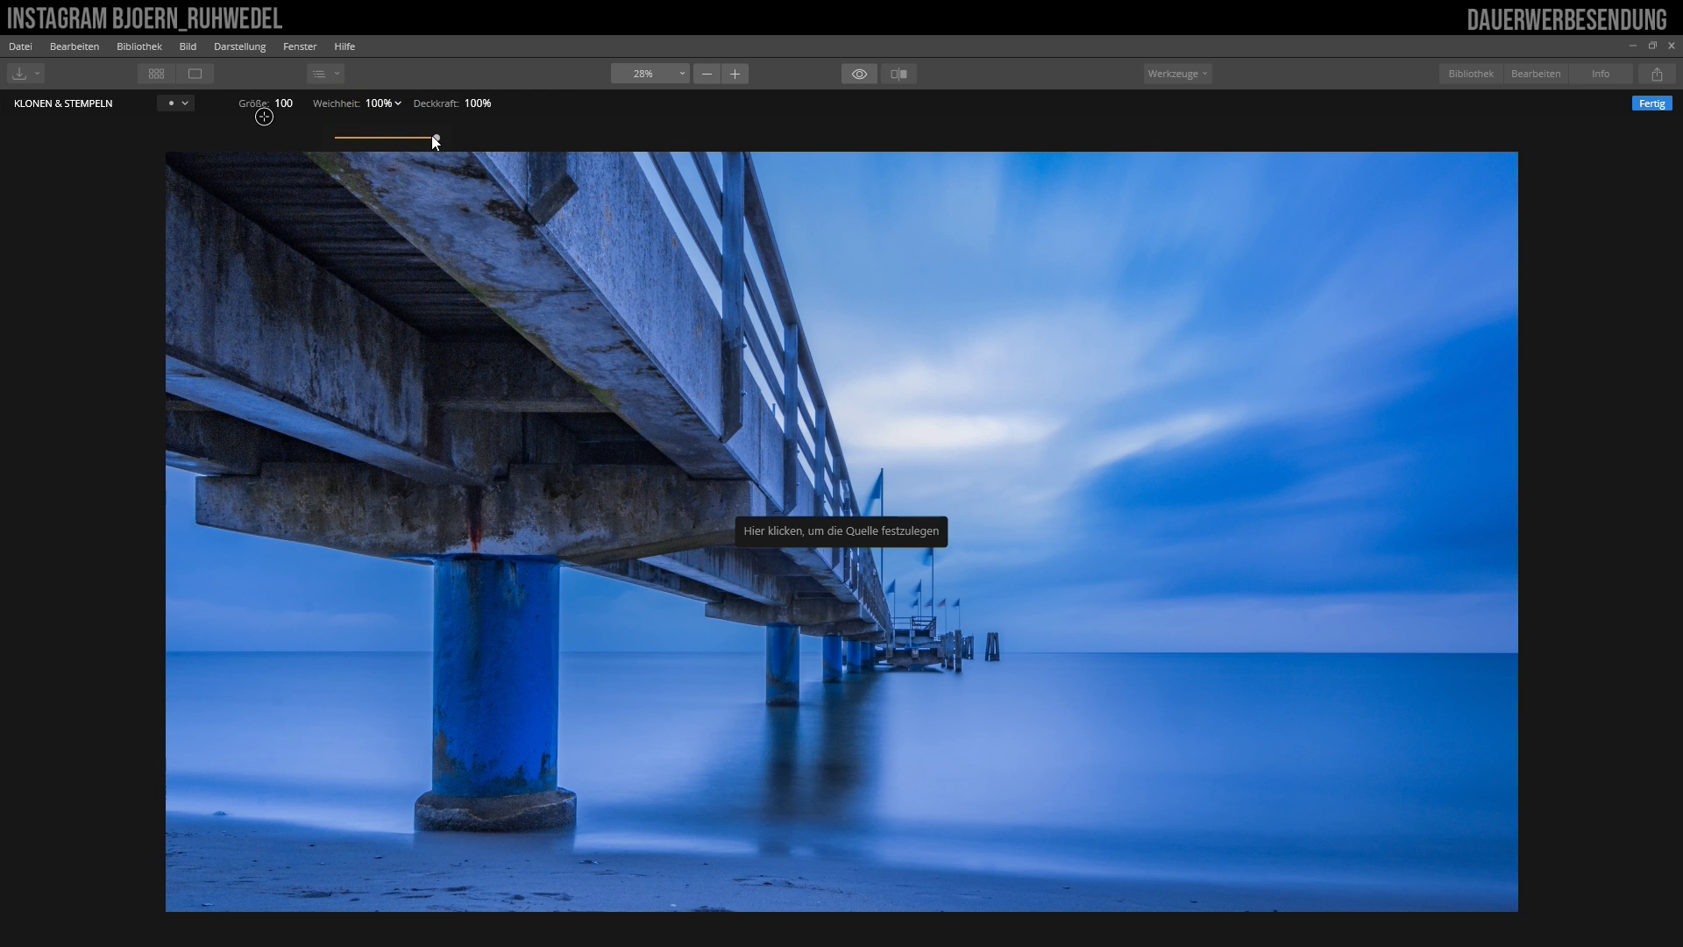
mouse_move(435, 138)
mouse_down()
mouse_move(330, 138)
mouse_move(440, 141)
mouse_up()
click(465, 105)
drag(536, 138, 508, 138)
drag(486, 136, 536, 137)
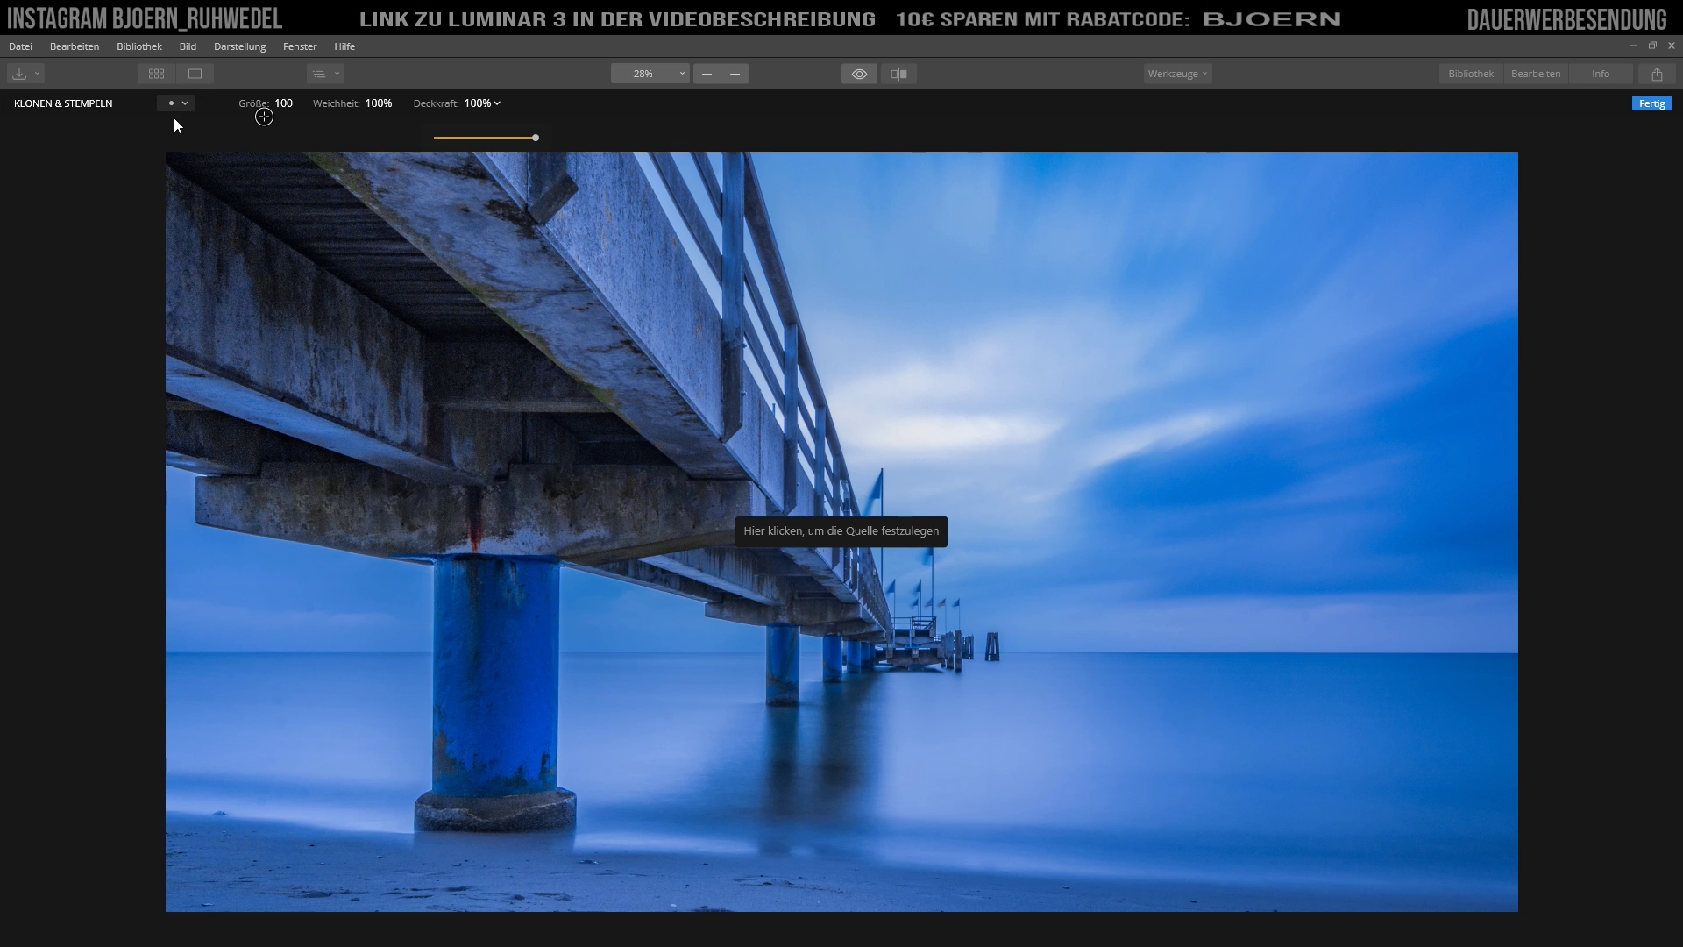
Check the clone brush settings, then show the brush popup over the photo.
click(184, 104)
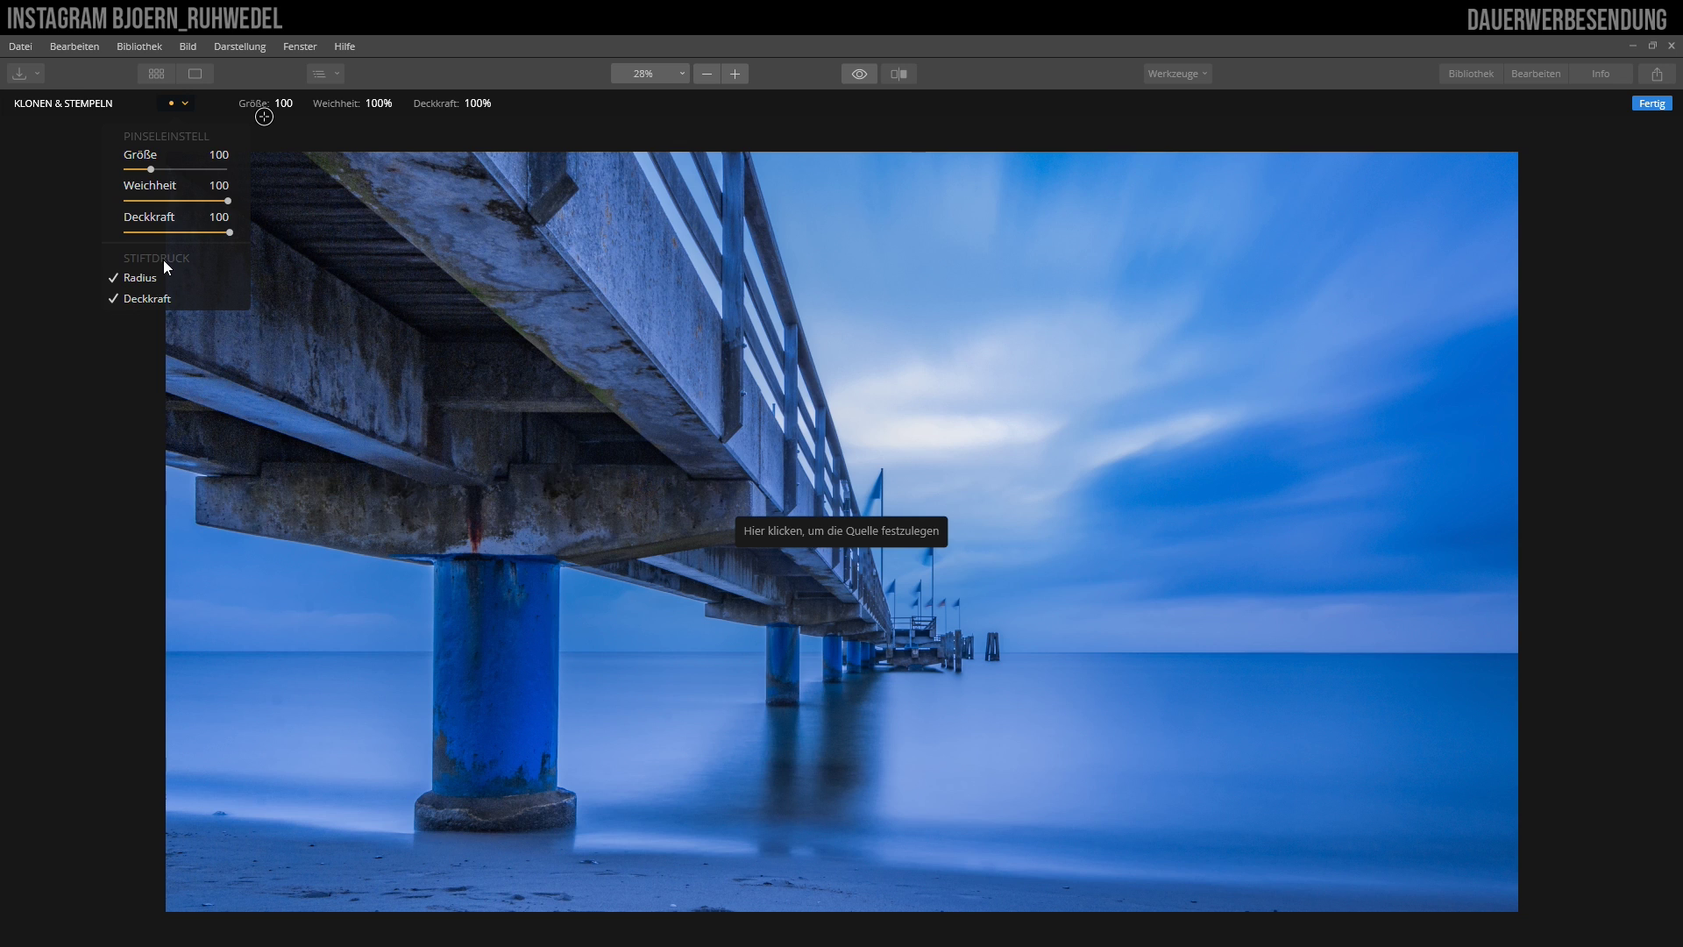
click(178, 103)
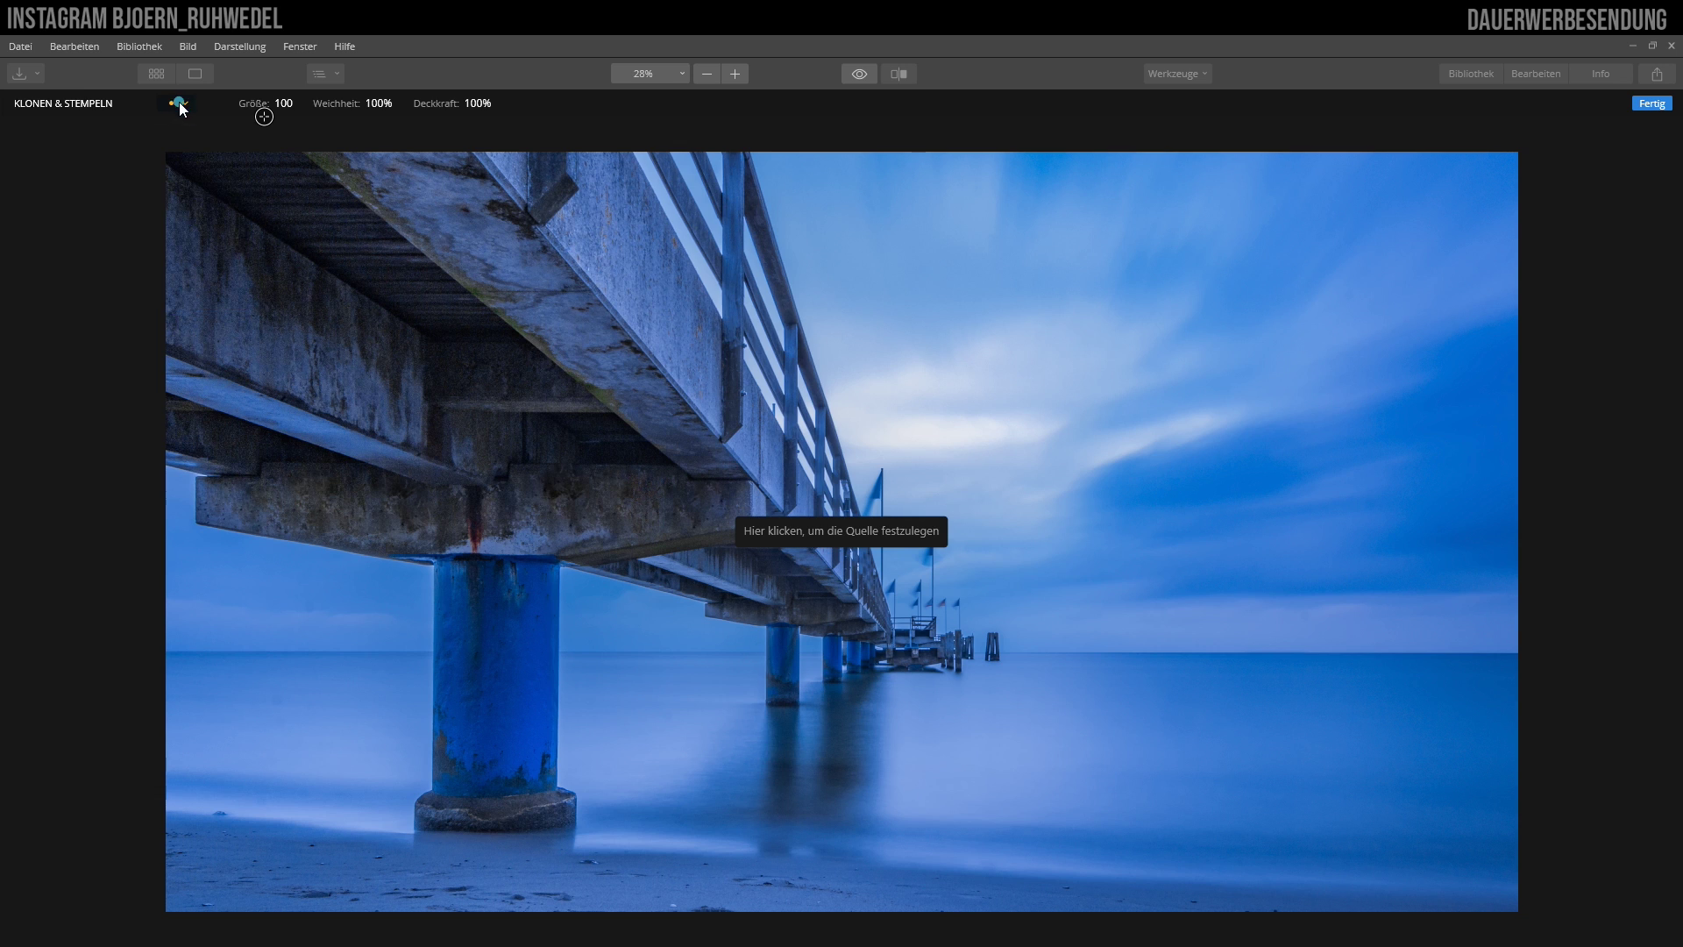
right_click(948, 382)
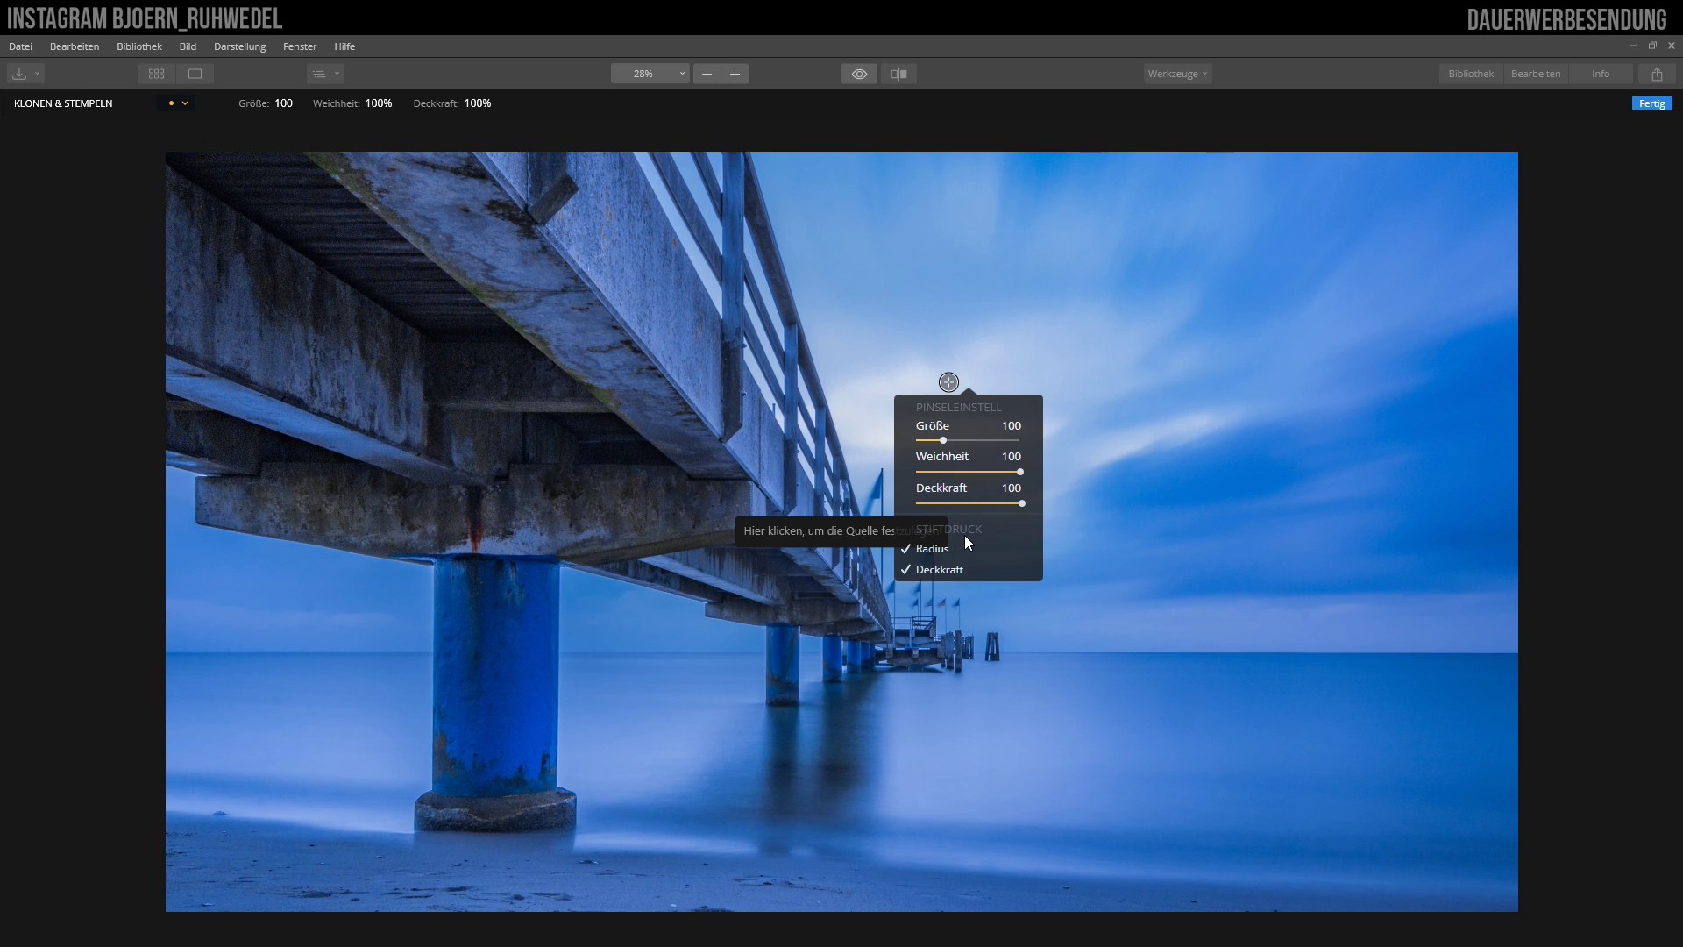
Lower the clone brush Größe from 100 to 49 in the canvas popup.
right_click(938, 459)
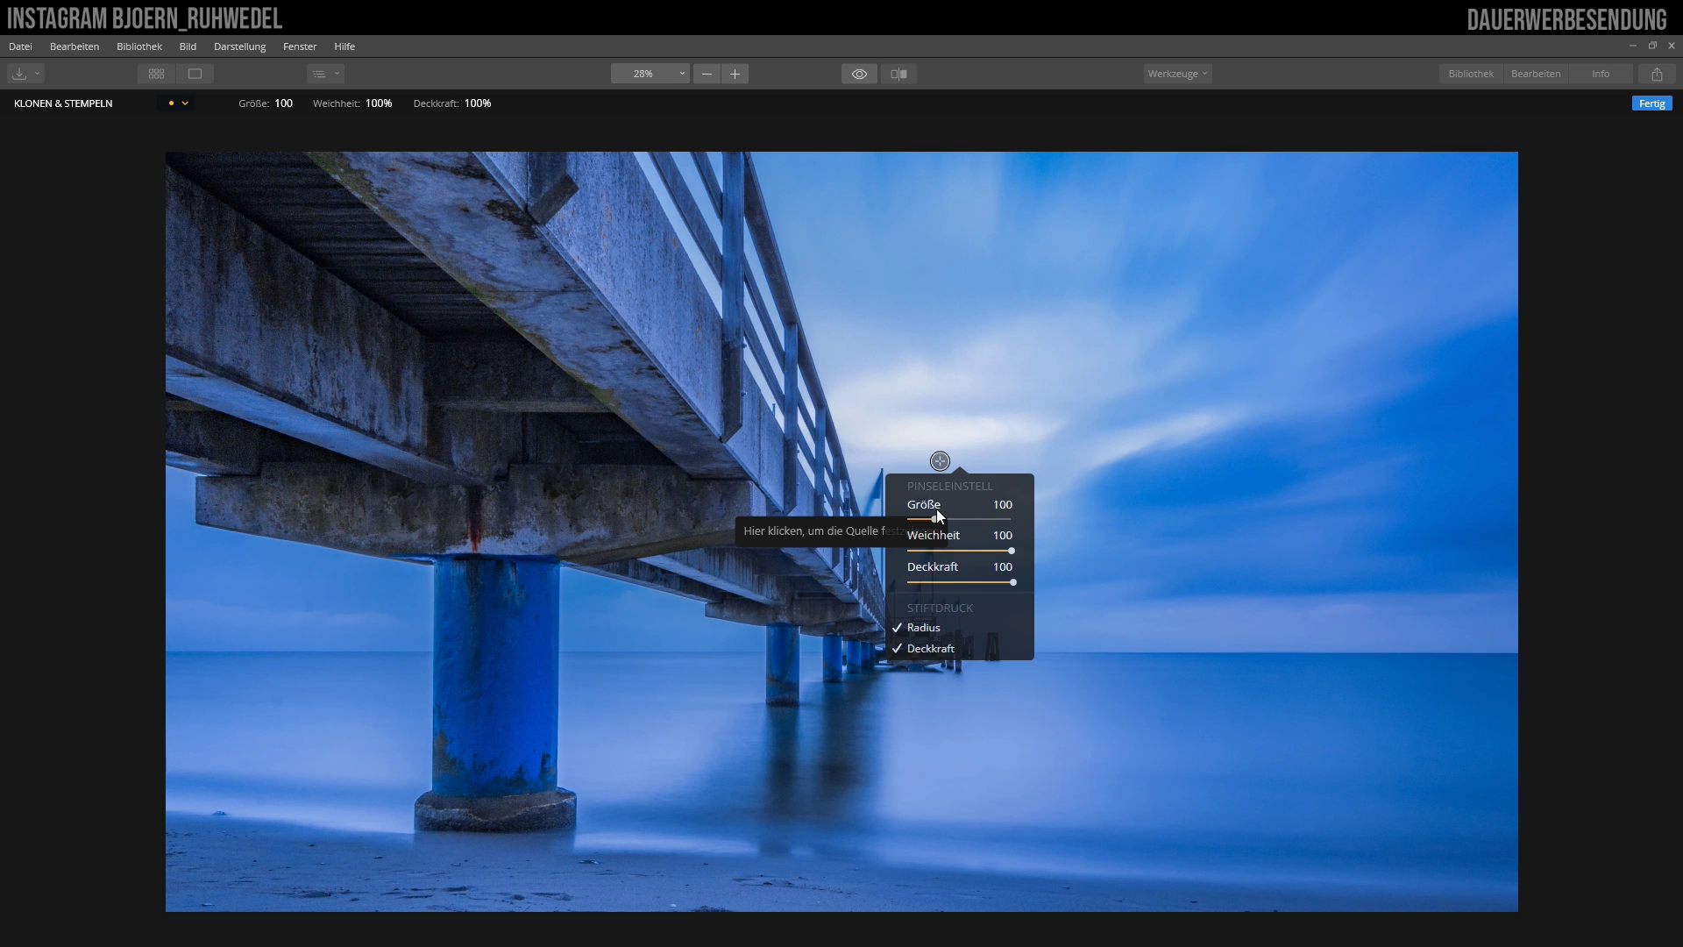
drag(937, 521, 933, 519)
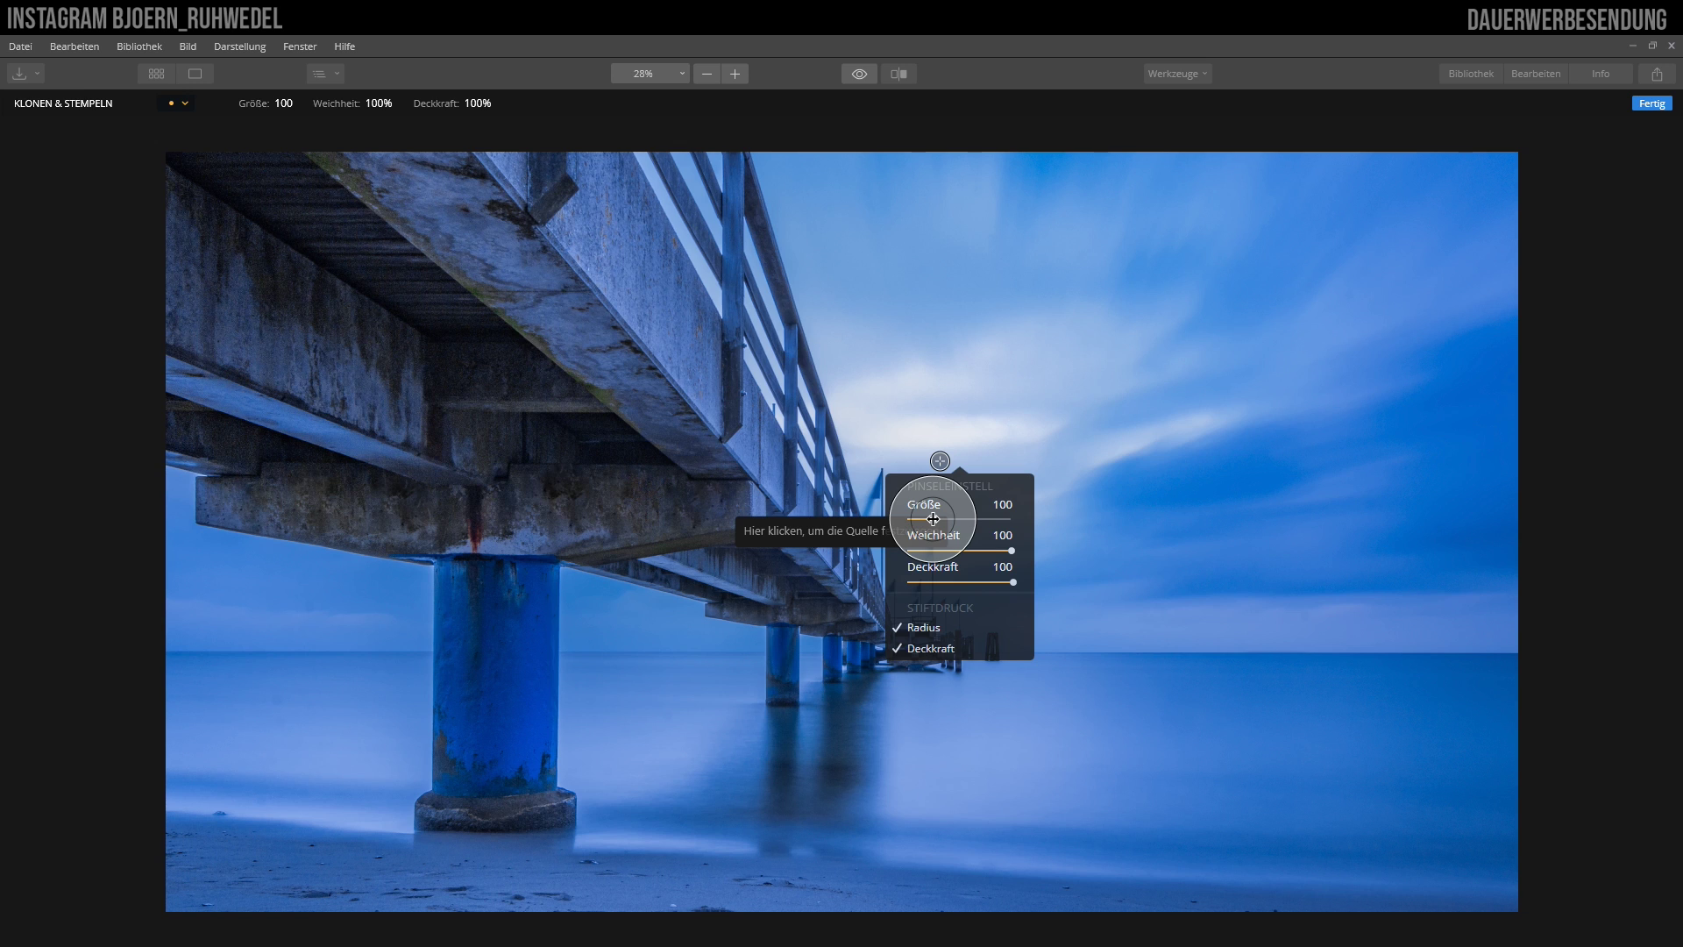
drag(933, 519, 921, 517)
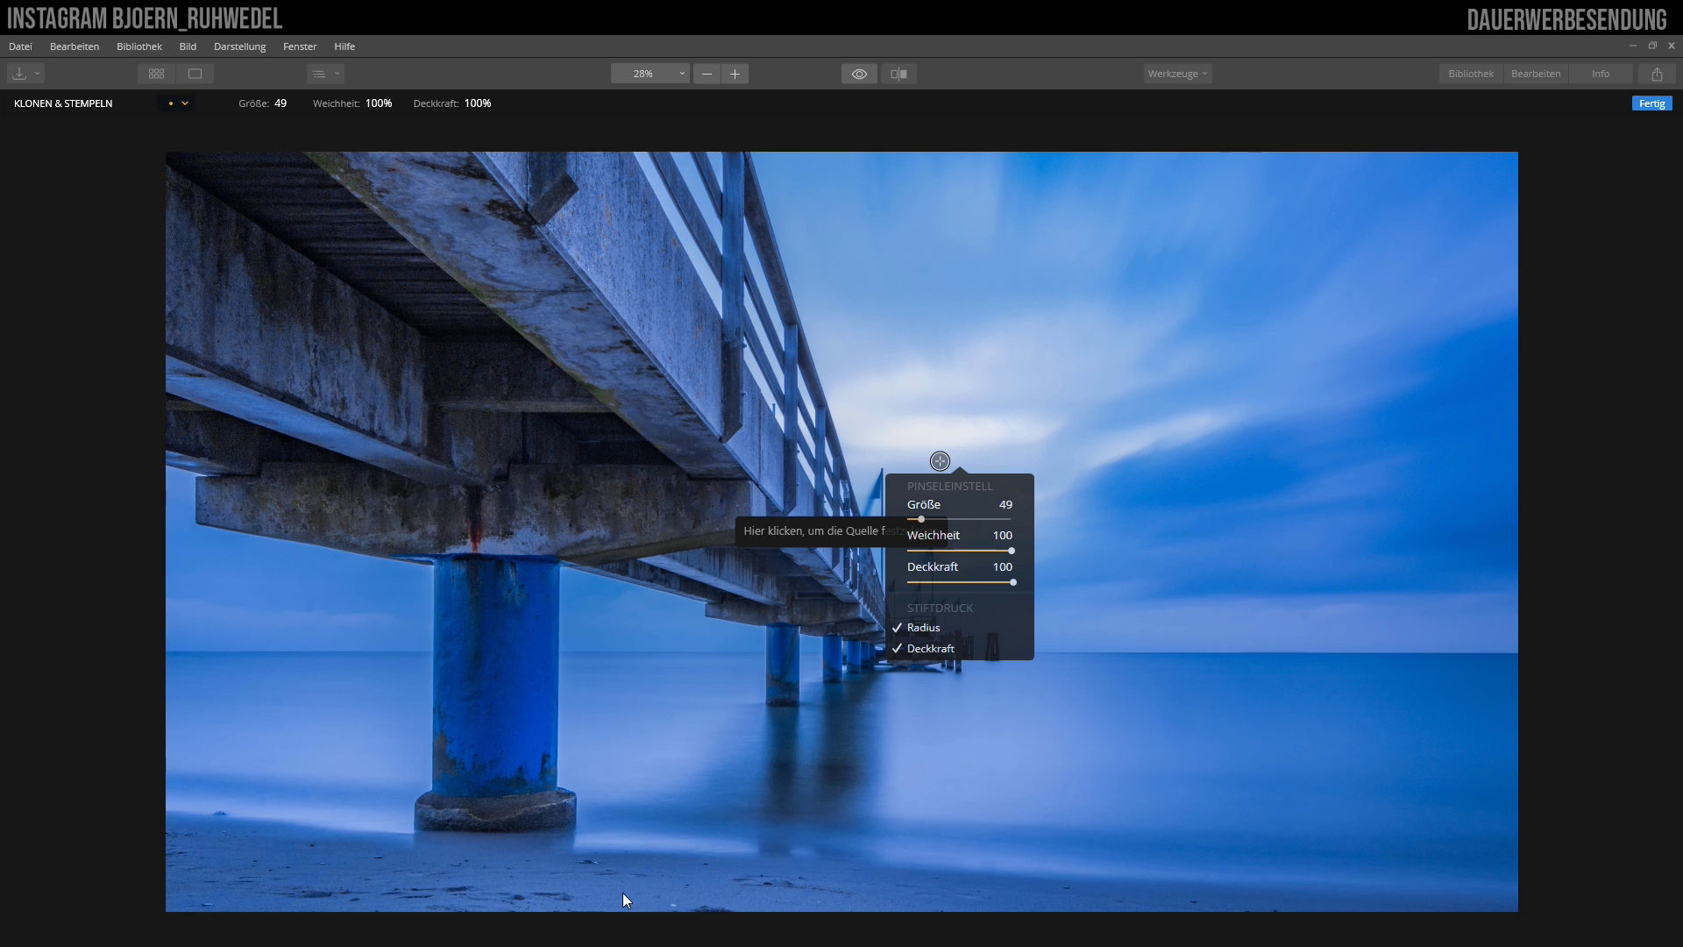
Close the brush popup and set the clone source on the bottom sand.
click(622, 892)
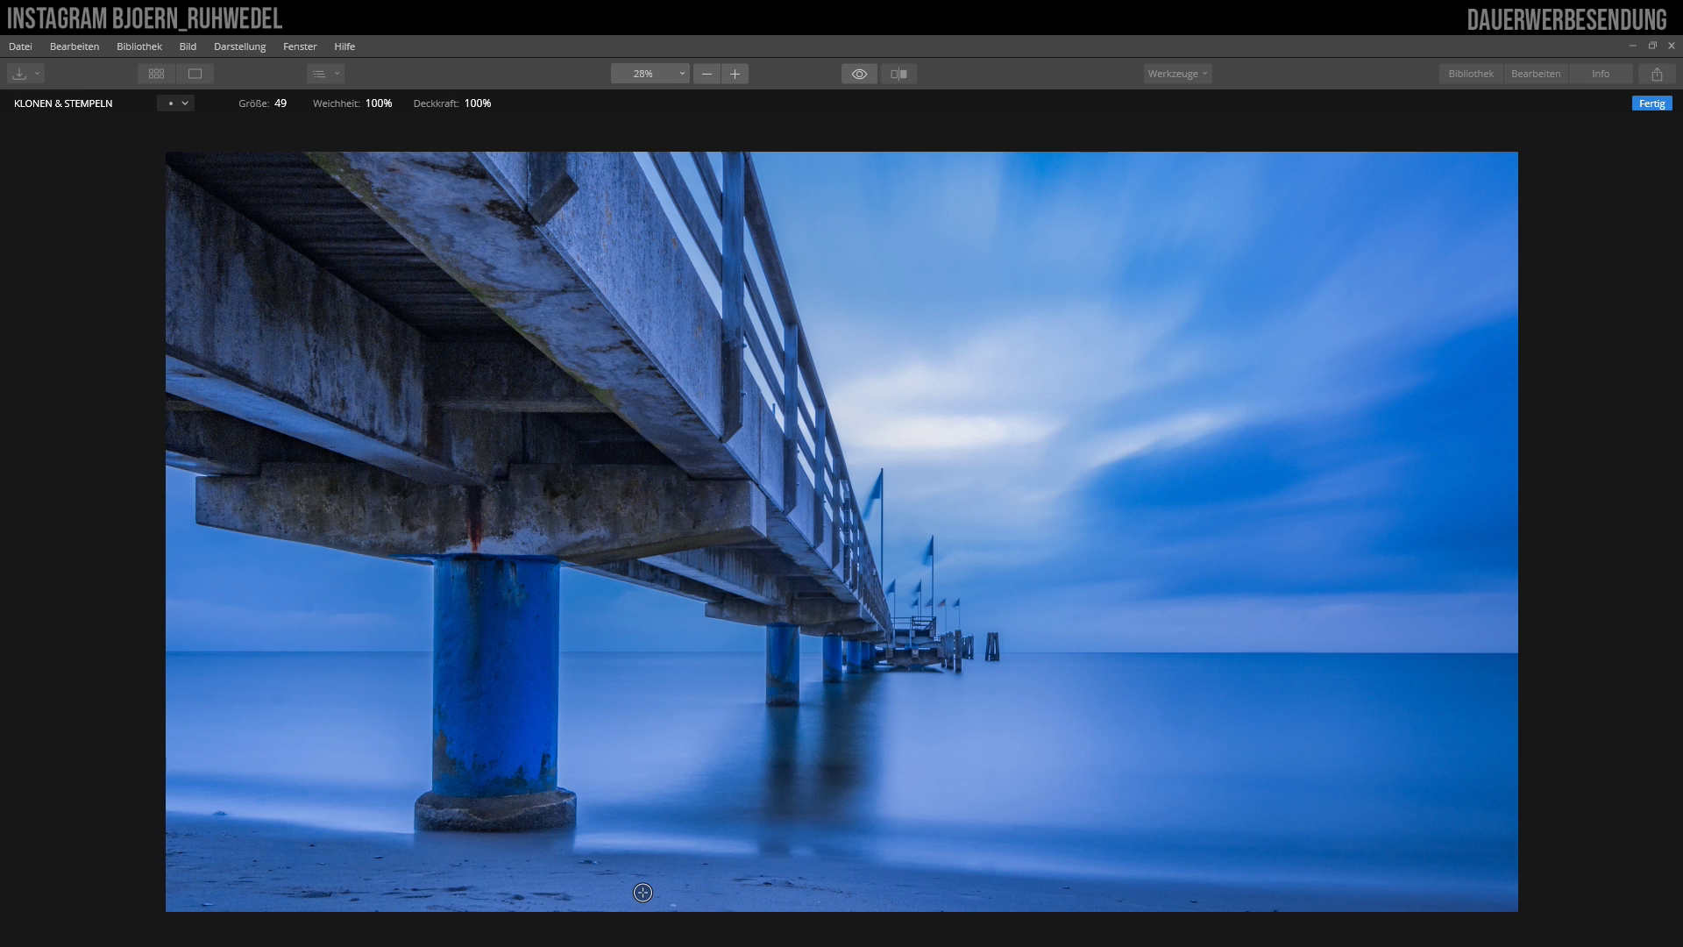
Paint clean sand over the spots beneath the front pillar, resampling nearby sand repeatedly.
alt+click(642, 893)
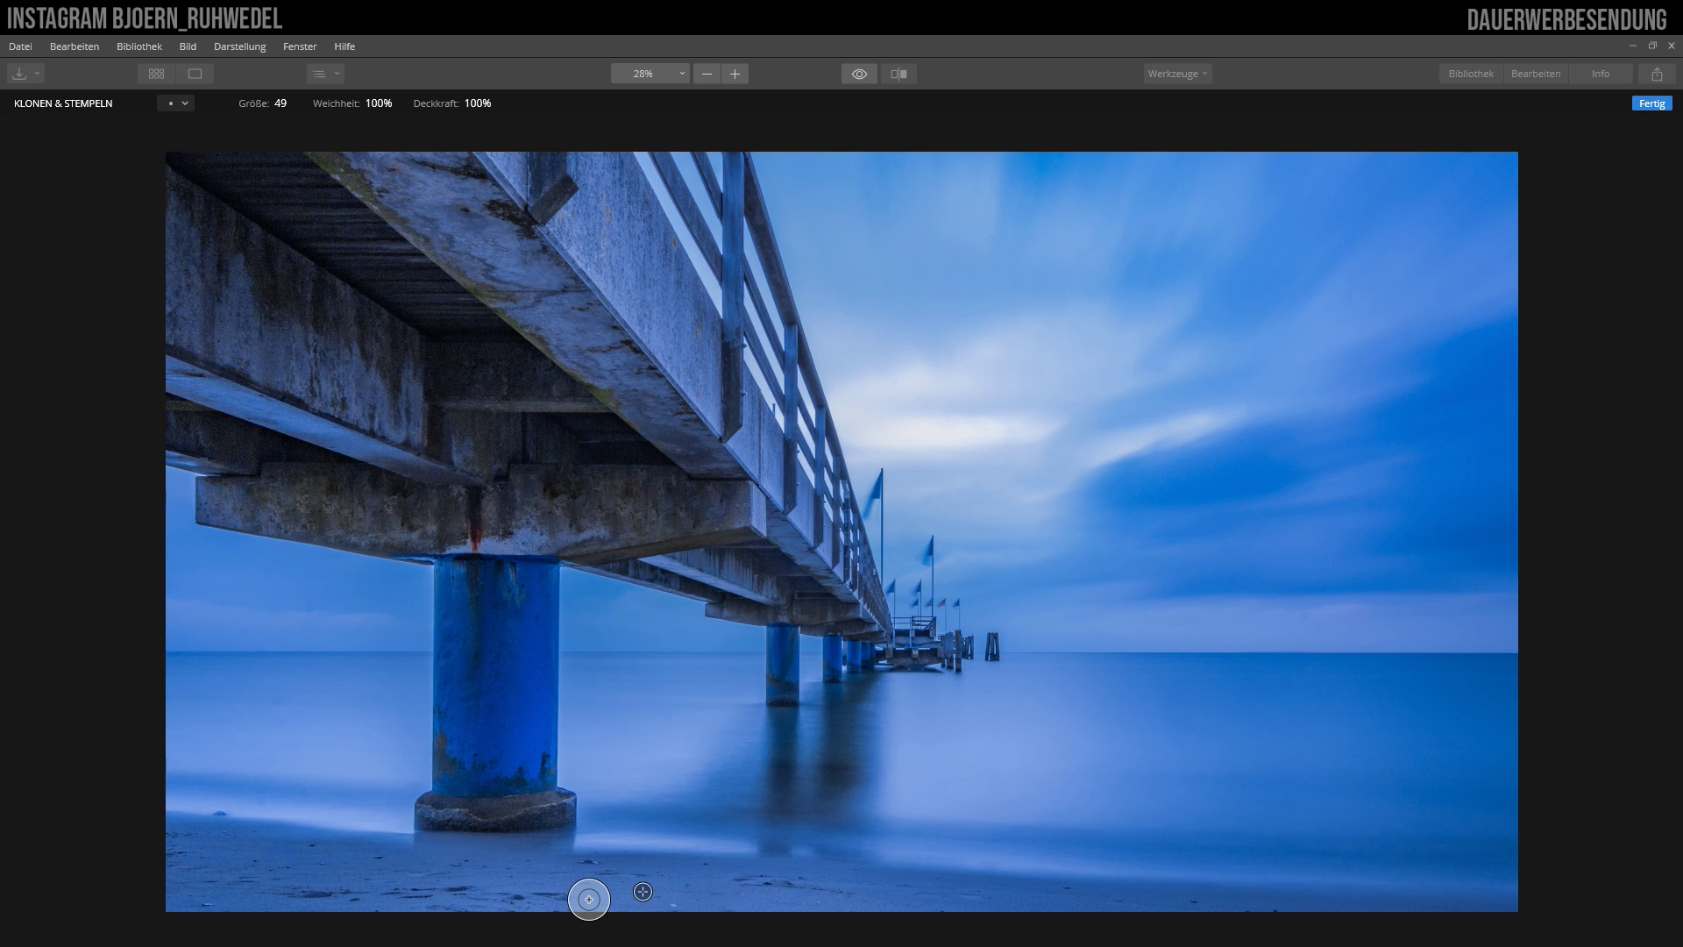
drag(589, 899, 550, 901)
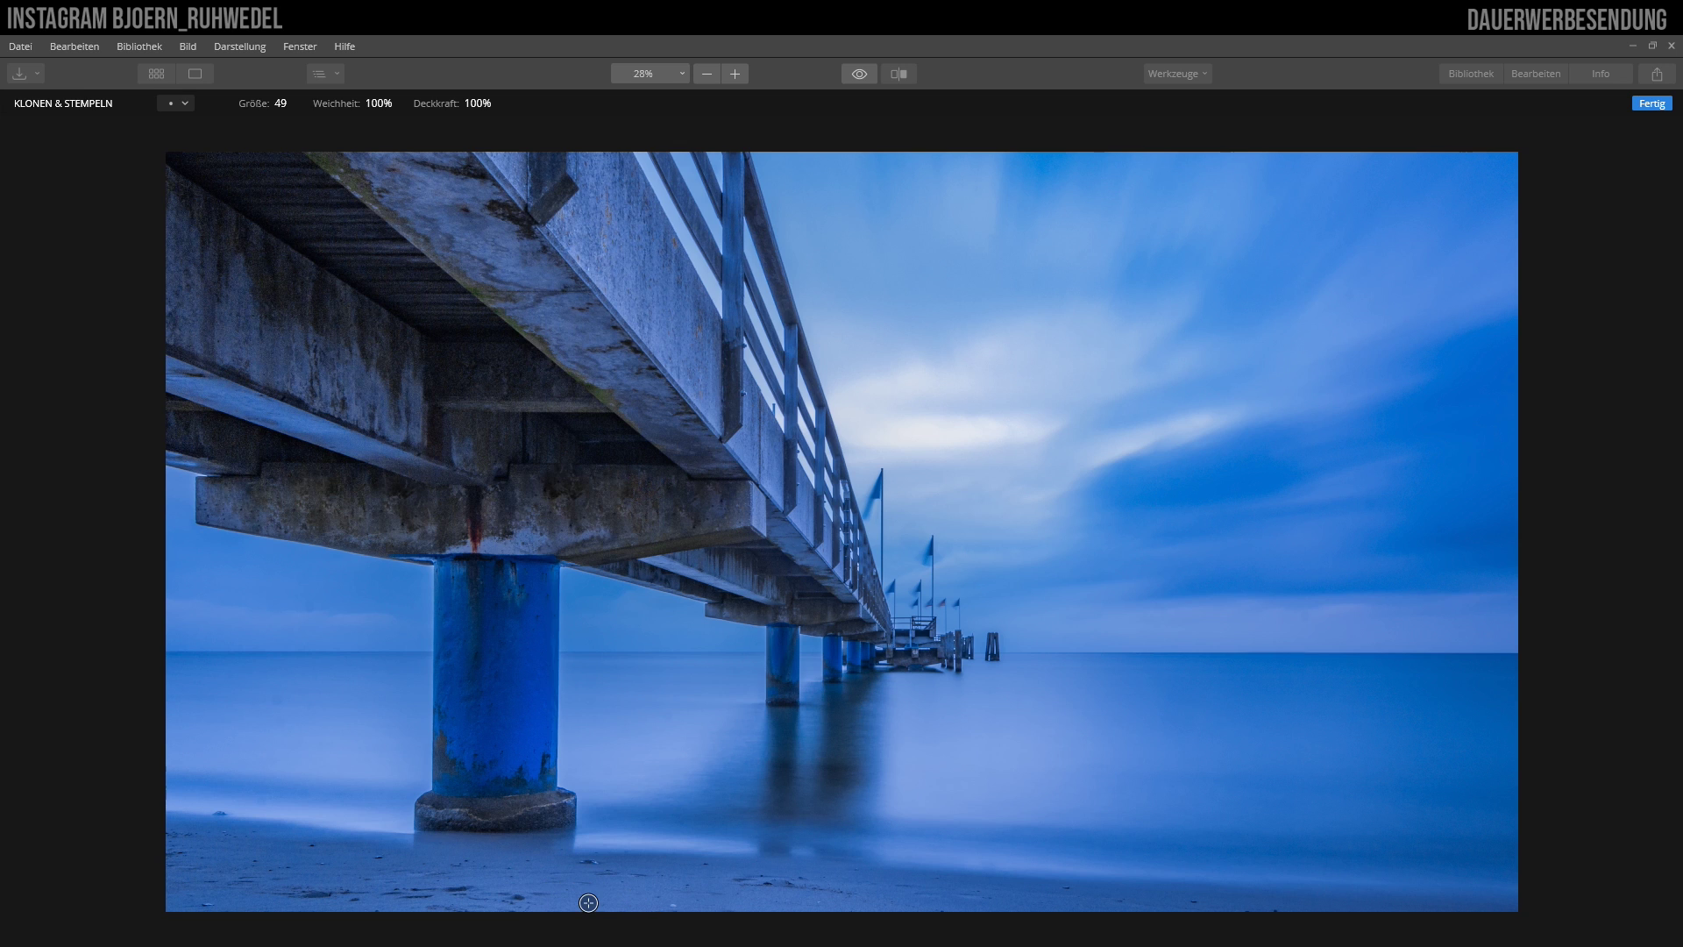
alt+click(638, 894)
drag(568, 894, 514, 895)
mouse_move(513, 895)
mouse_down()
mouse_move(462, 895)
mouse_move(549, 917)
mouse_move(578, 898)
mouse_move(556, 891)
mouse_up()
alt+click(632, 896)
drag(512, 895, 453, 894)
mouse_move(453, 894)
mouse_down()
mouse_move(419, 890)
mouse_move(522, 890)
mouse_up()
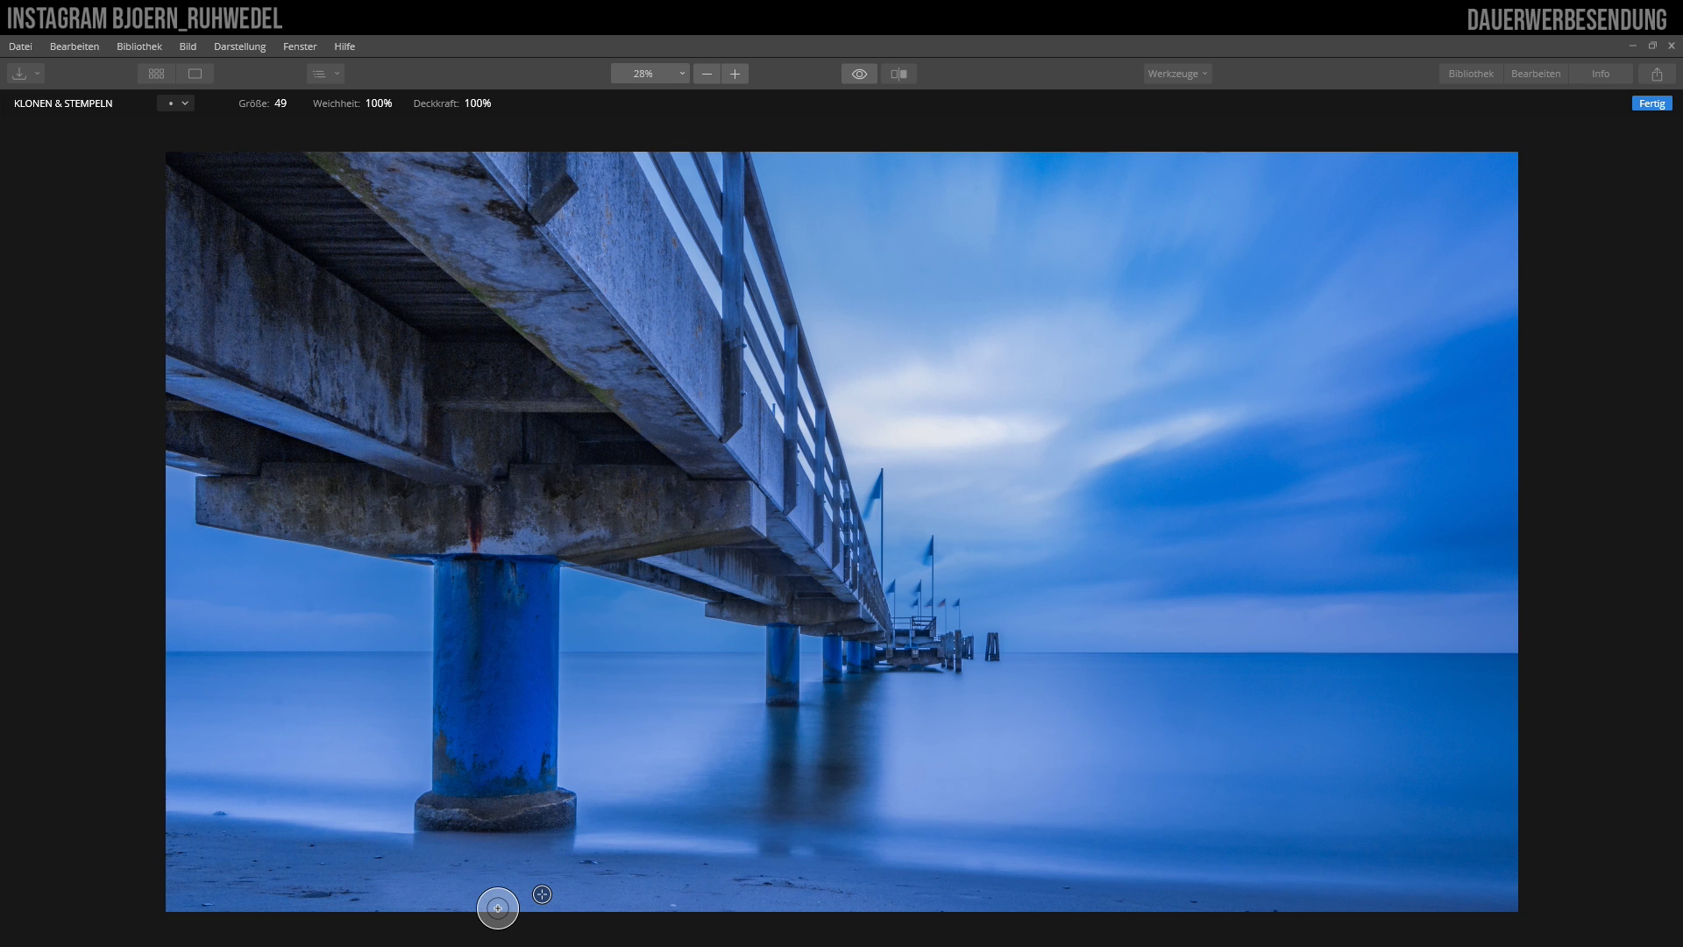
mouse_move(492, 906)
mouse_down()
mouse_move(448, 907)
mouse_move(509, 904)
mouse_up()
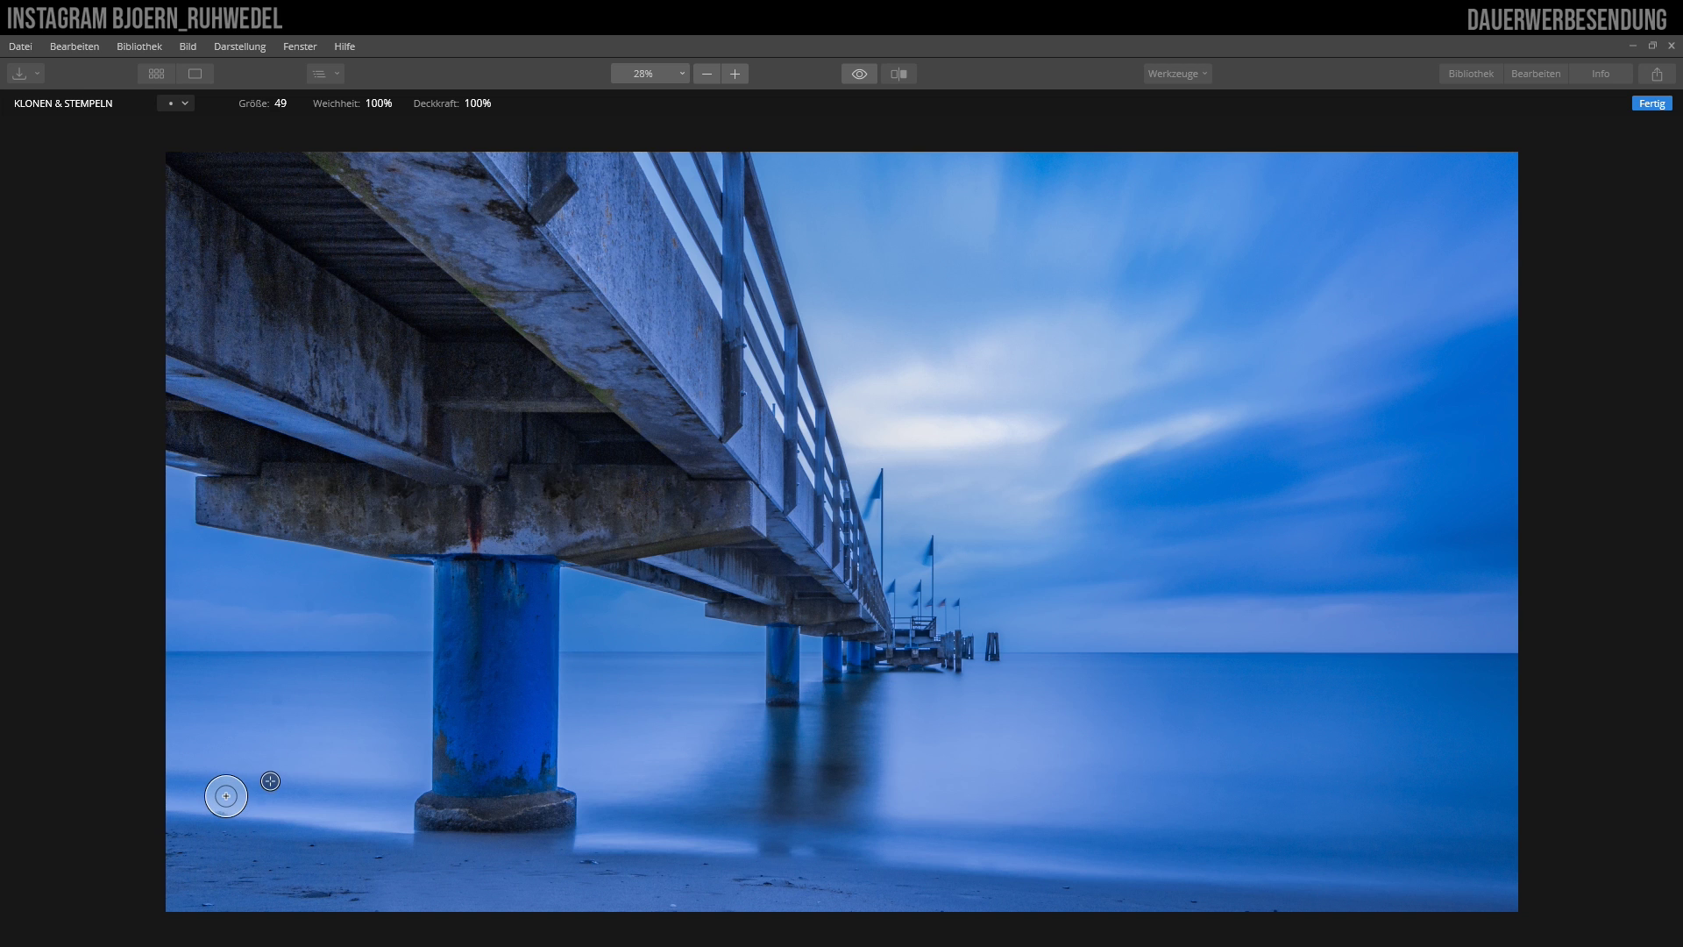
scroll(242, 791, up, 3)
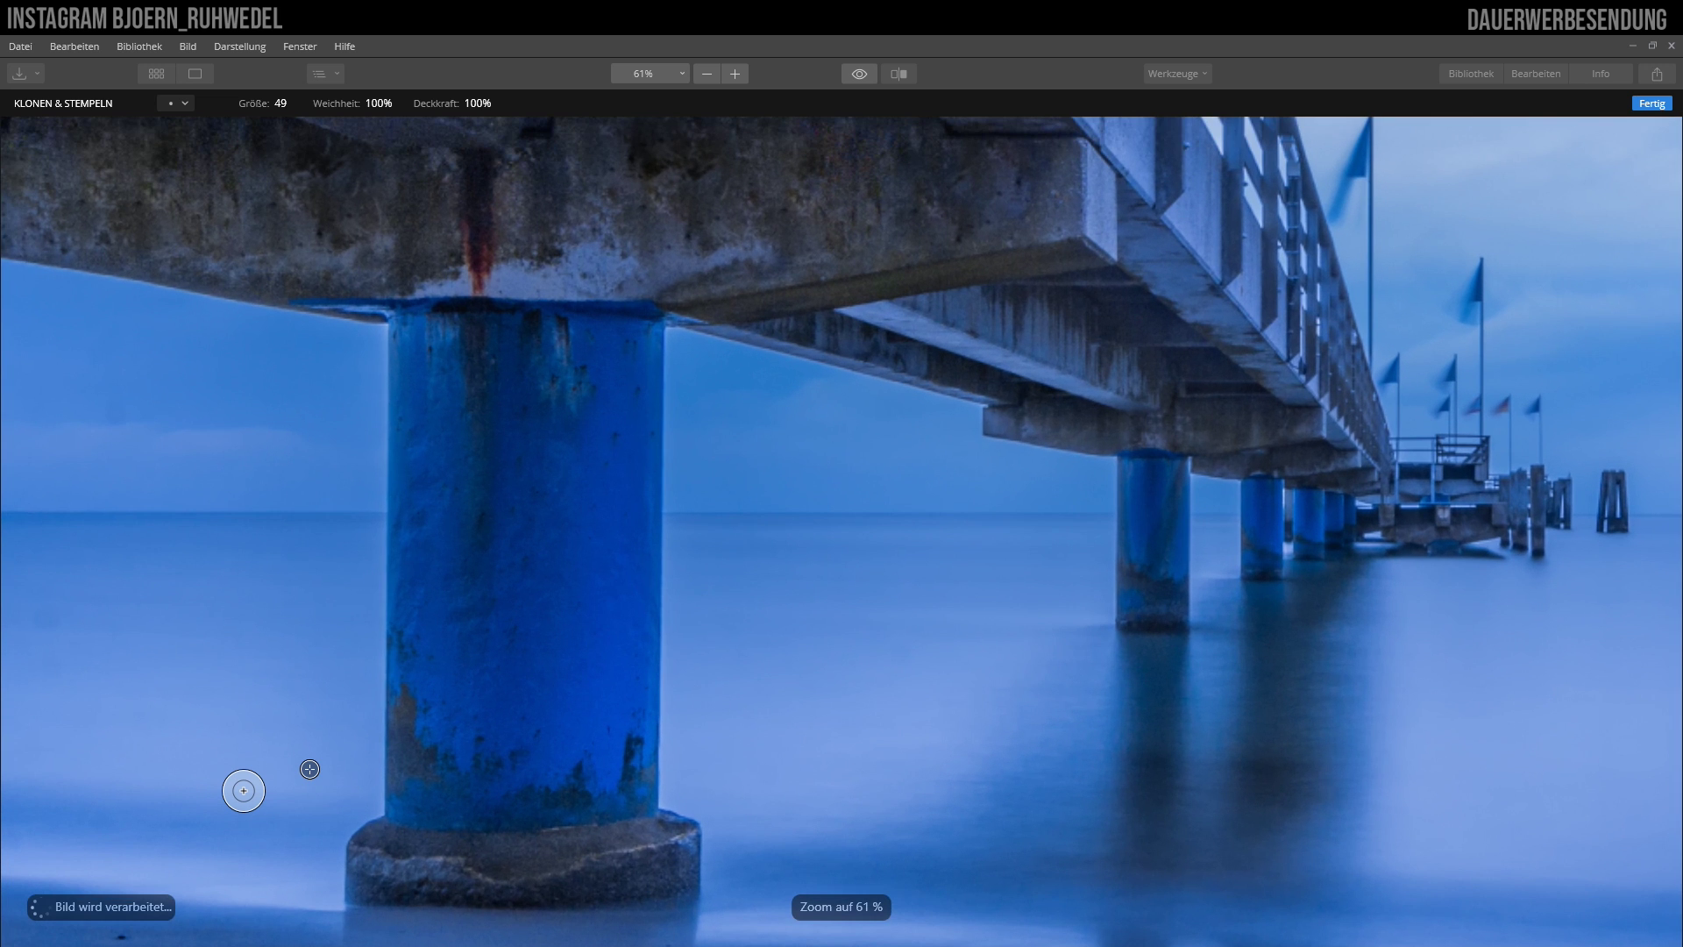
scroll(244, 791, up, 2)
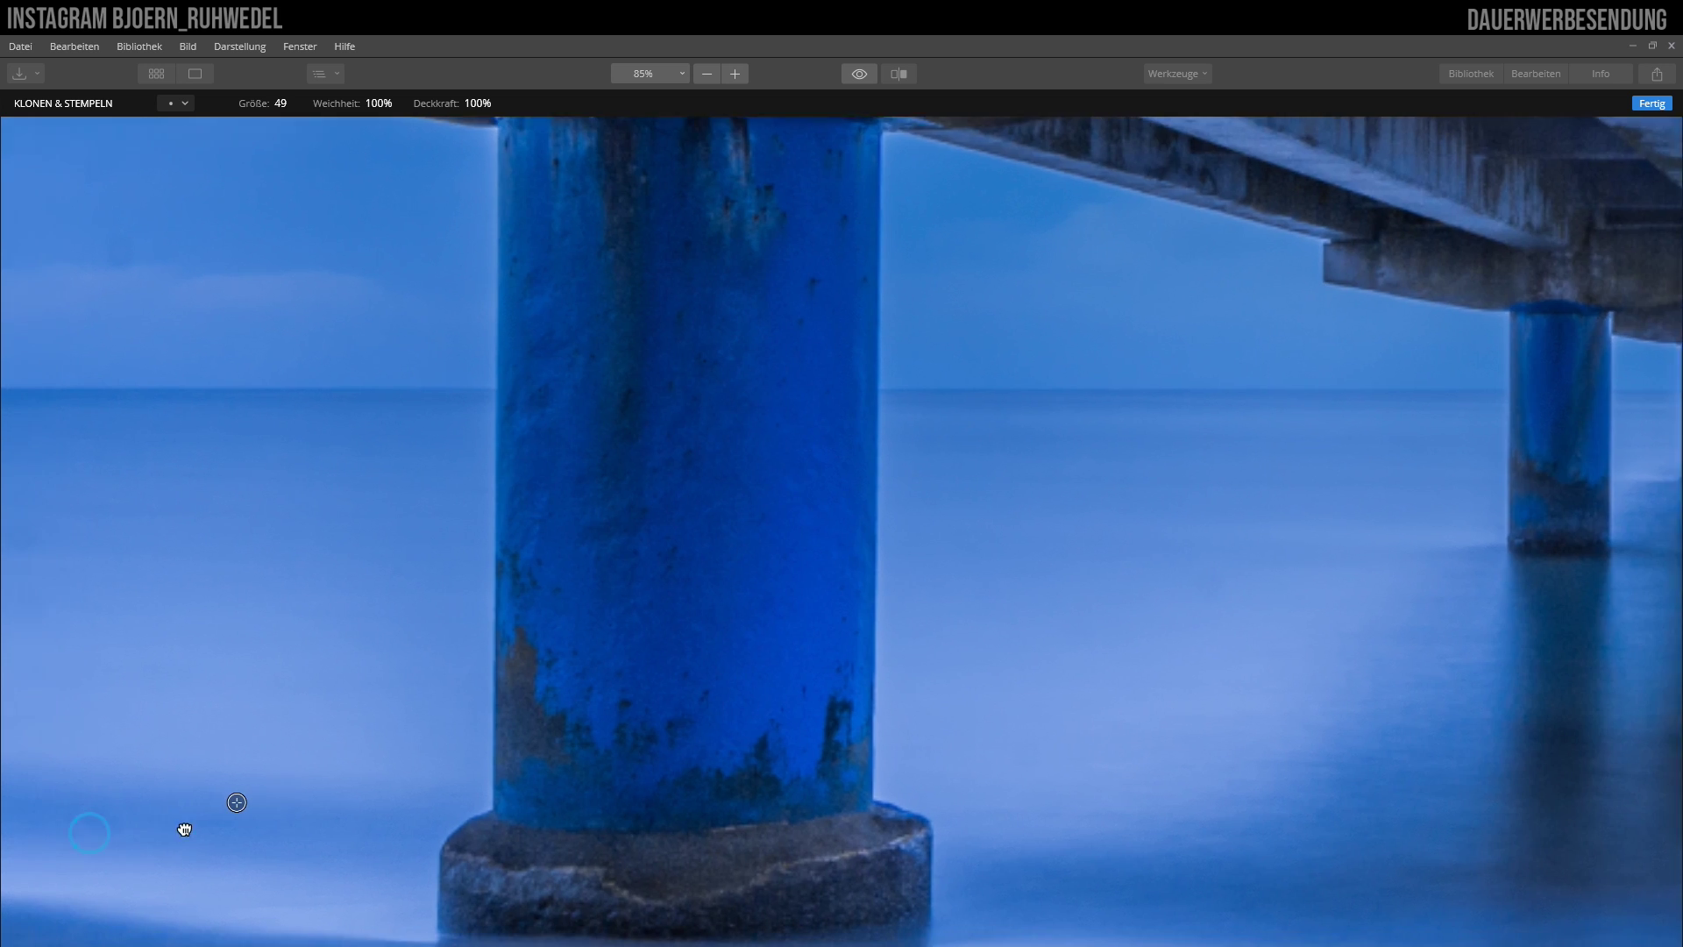
drag(132, 828, 517, 737)
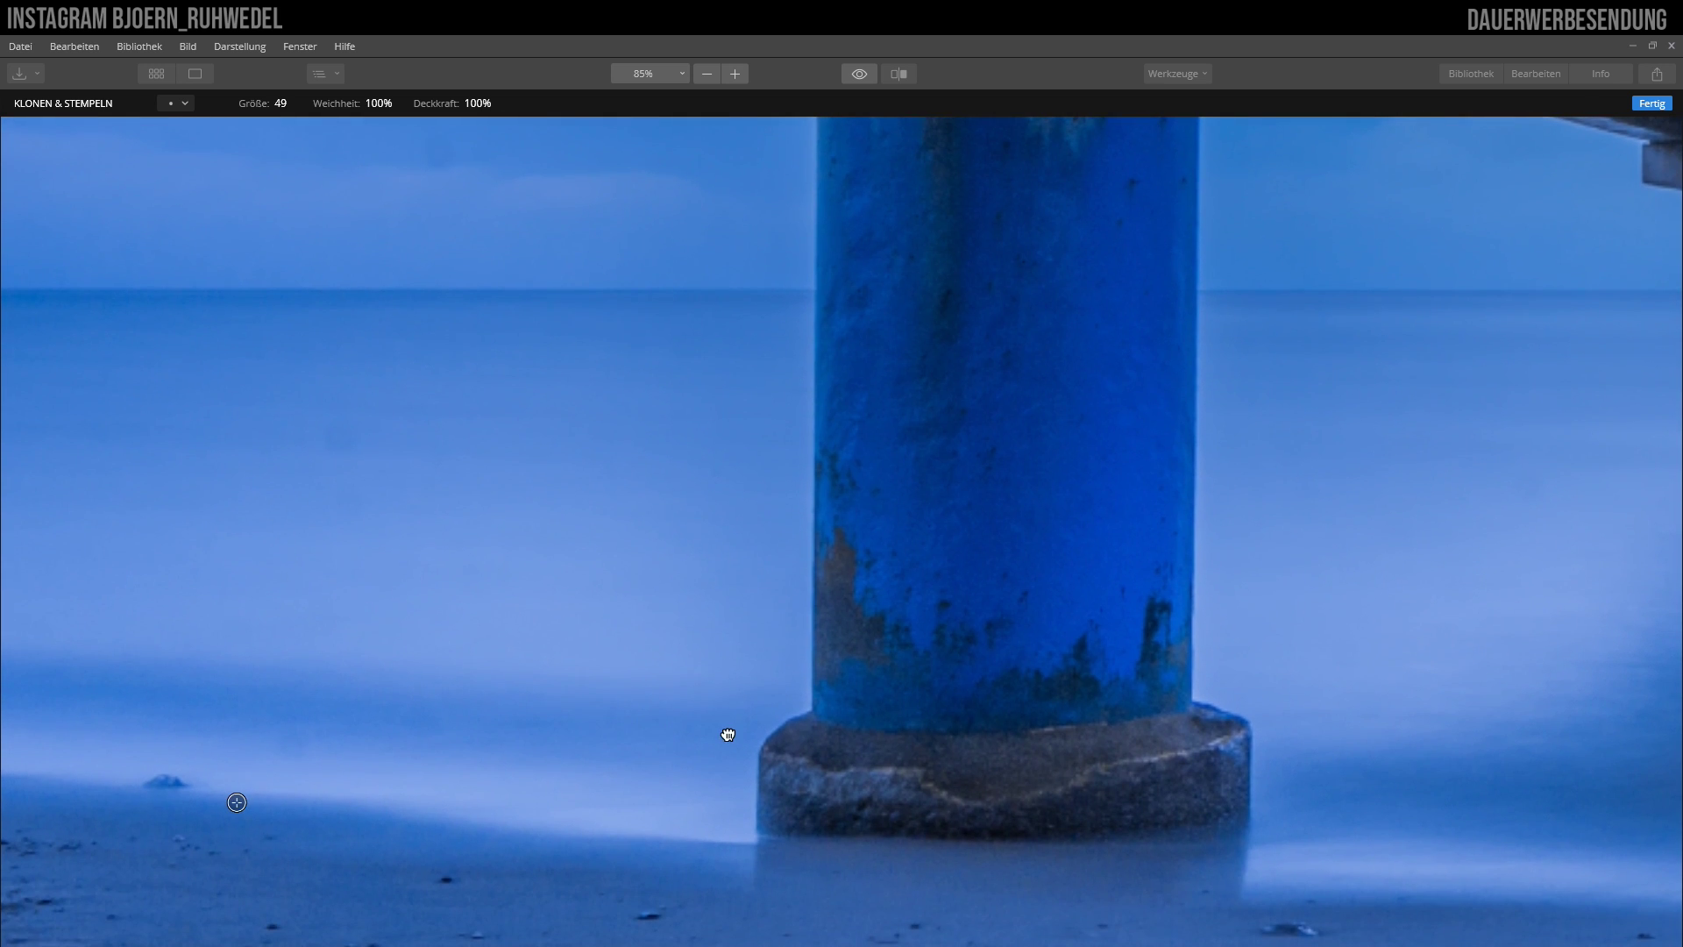
drag(728, 735, 730, 676)
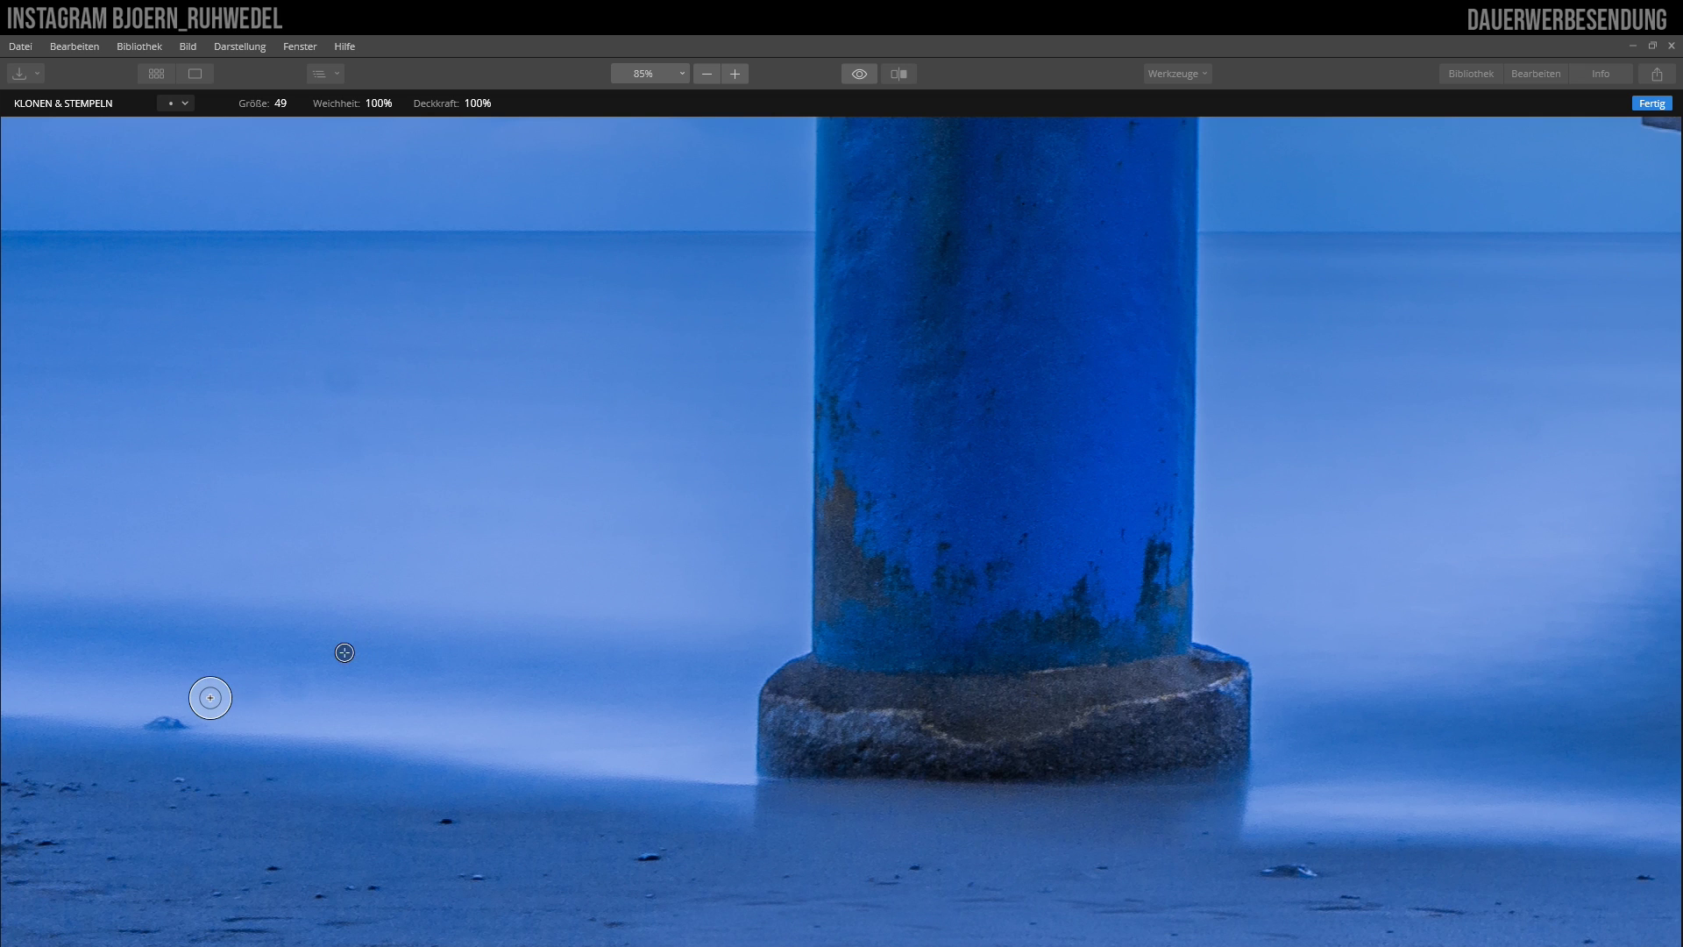
drag(210, 698, 181, 696)
click(97, 714)
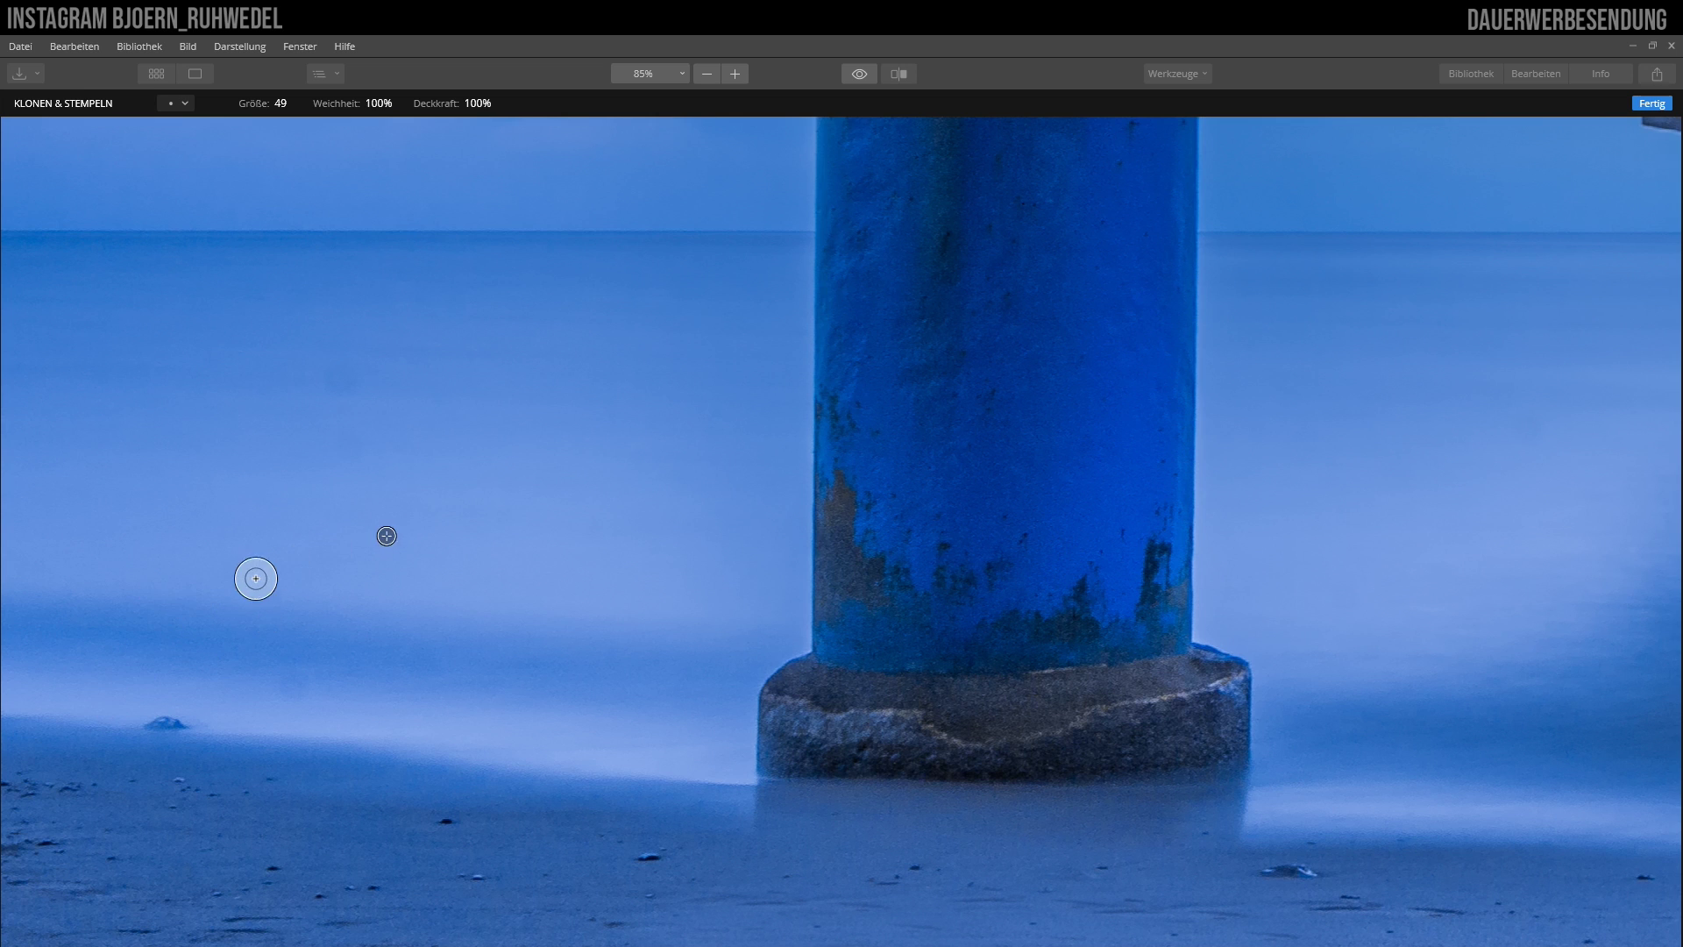
Shrink the clone brush to 42 and paint out the small shoreline rock.
right_click(441, 519)
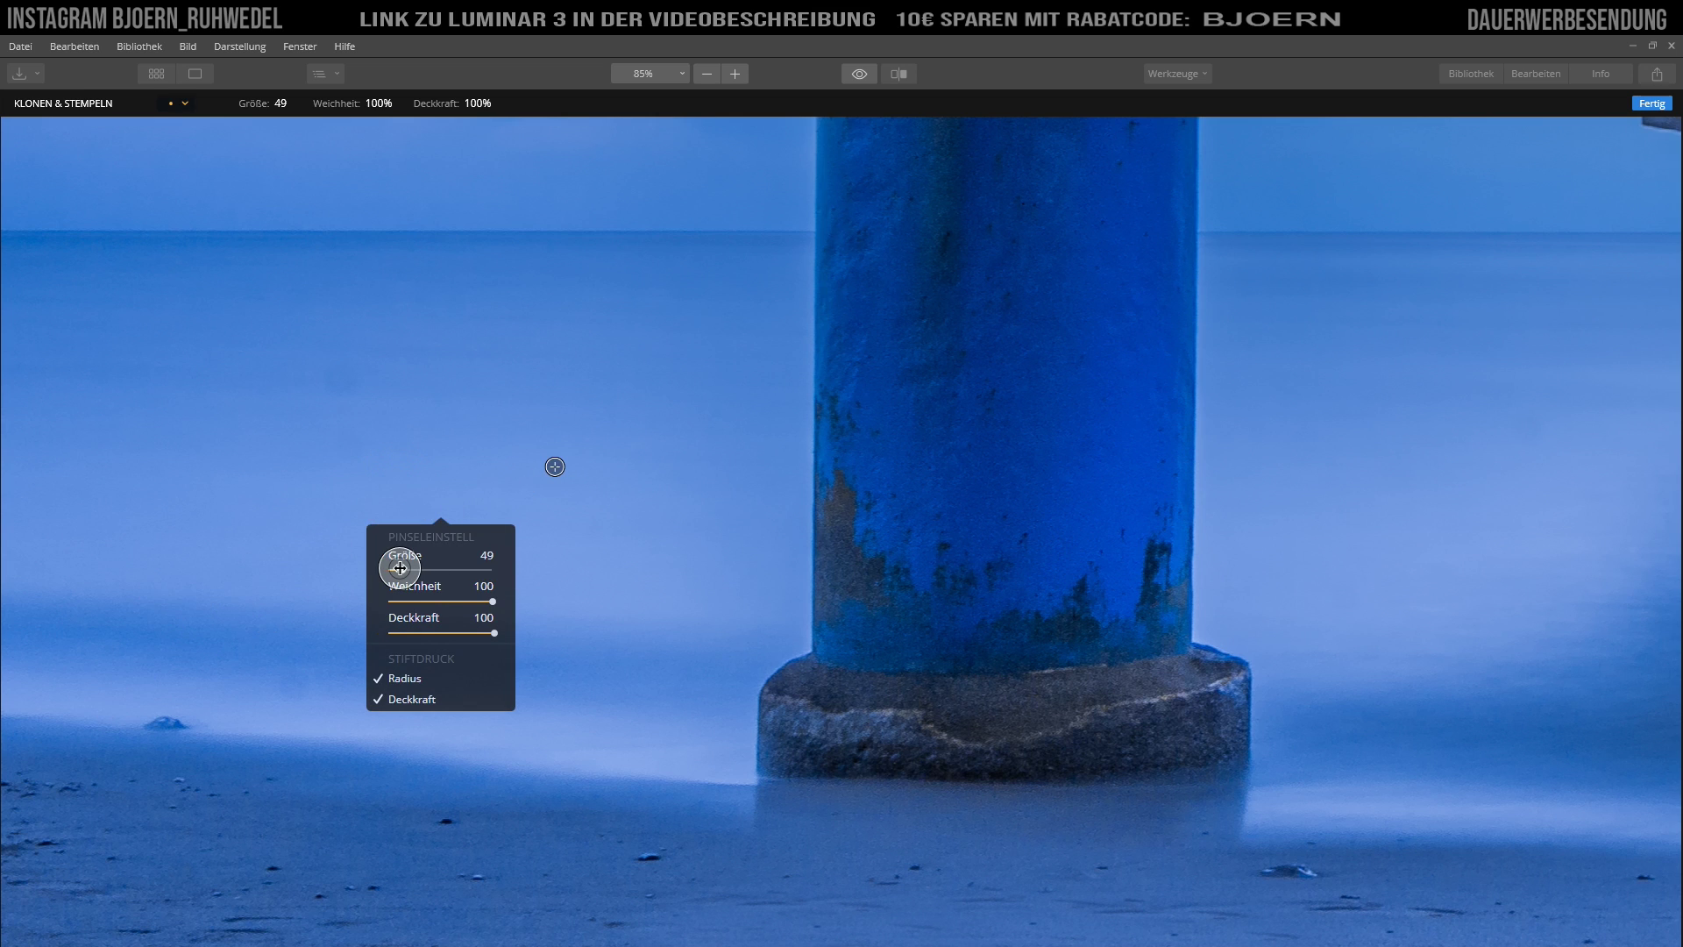
drag(399, 568, 398, 569)
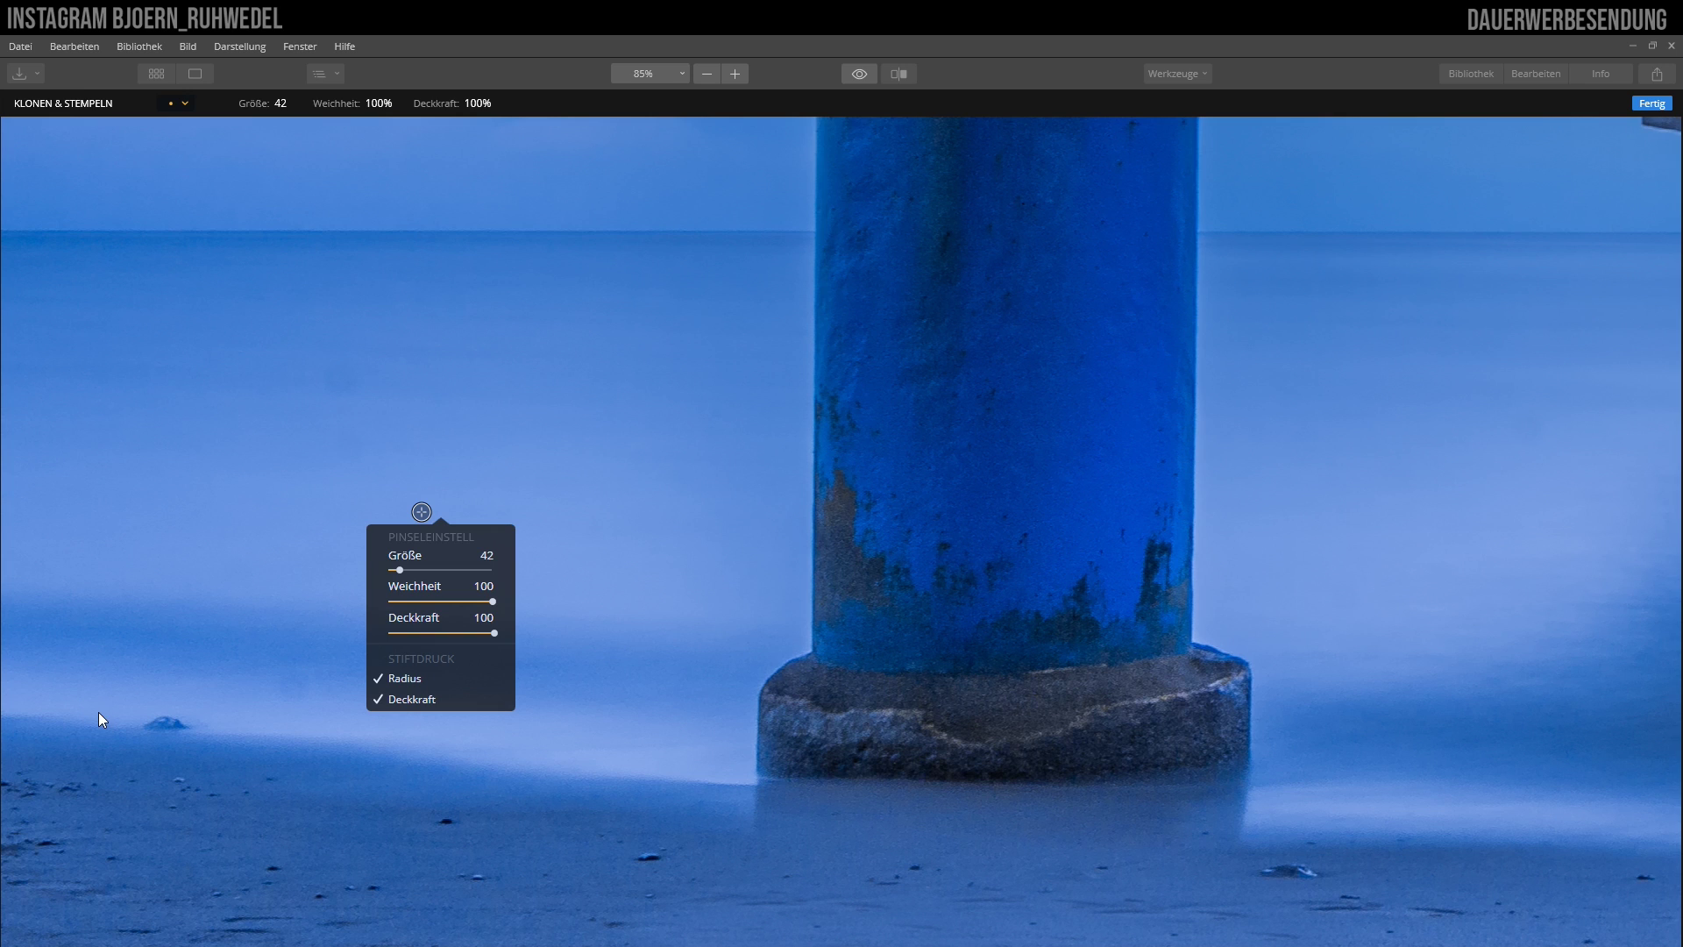
alt+click(98, 712)
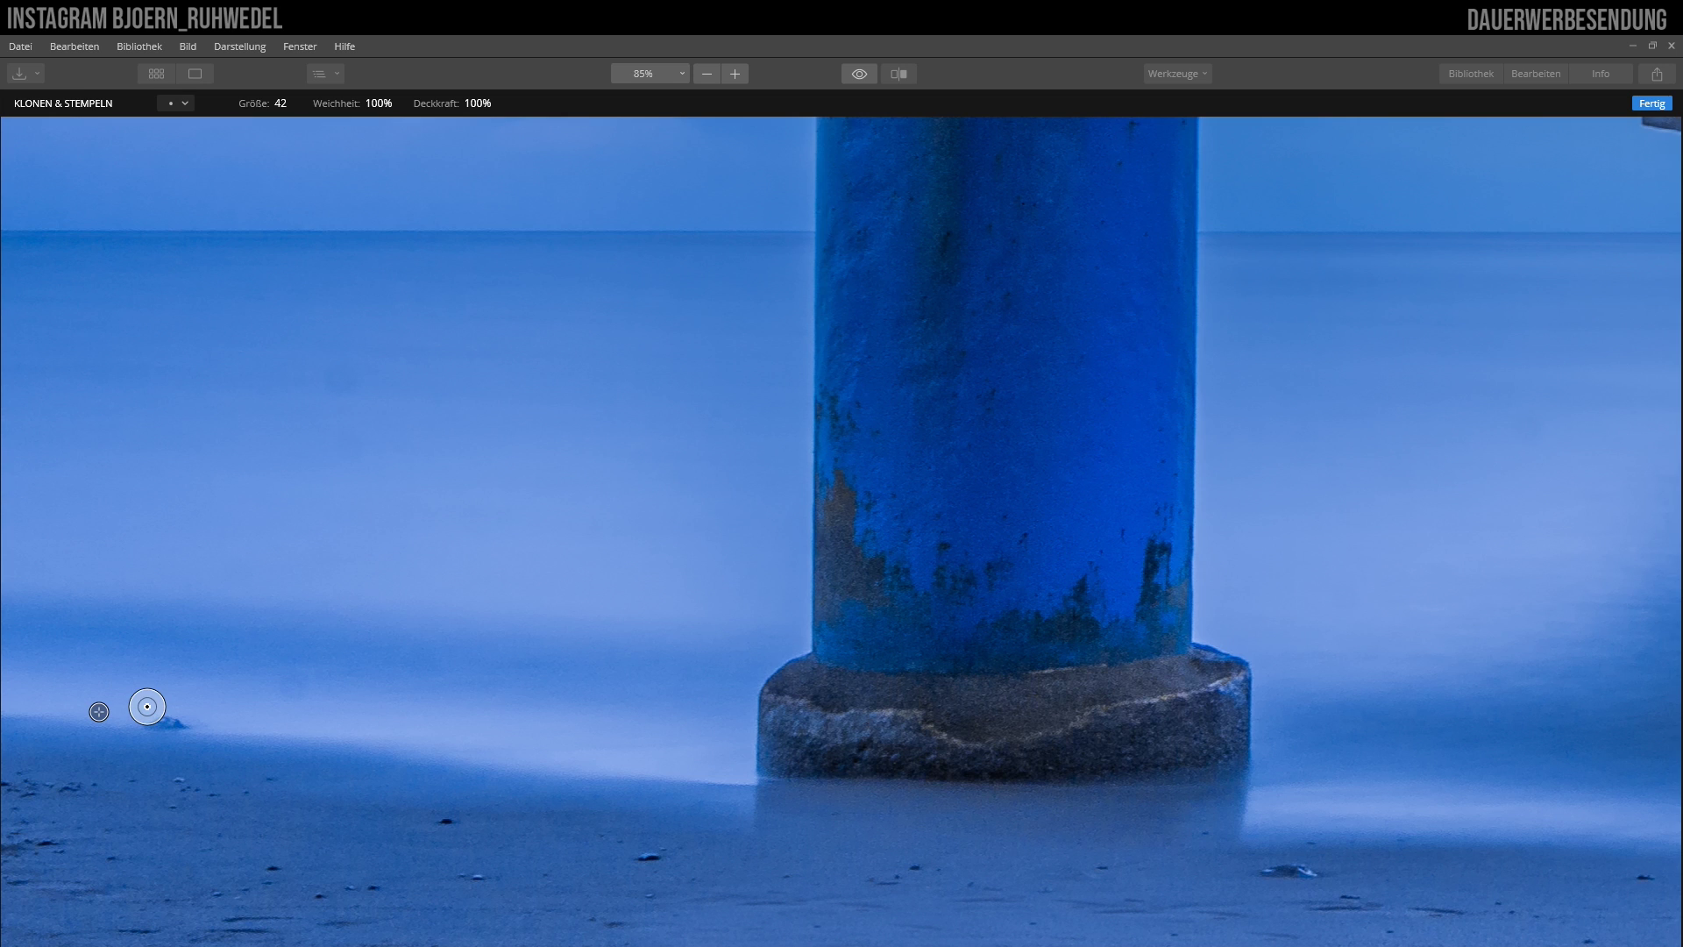
mouse_move(144, 707)
mouse_down()
mouse_move(170, 708)
mouse_move(145, 740)
mouse_move(167, 745)
mouse_move(300, 712)
mouse_move(282, 713)
mouse_up()
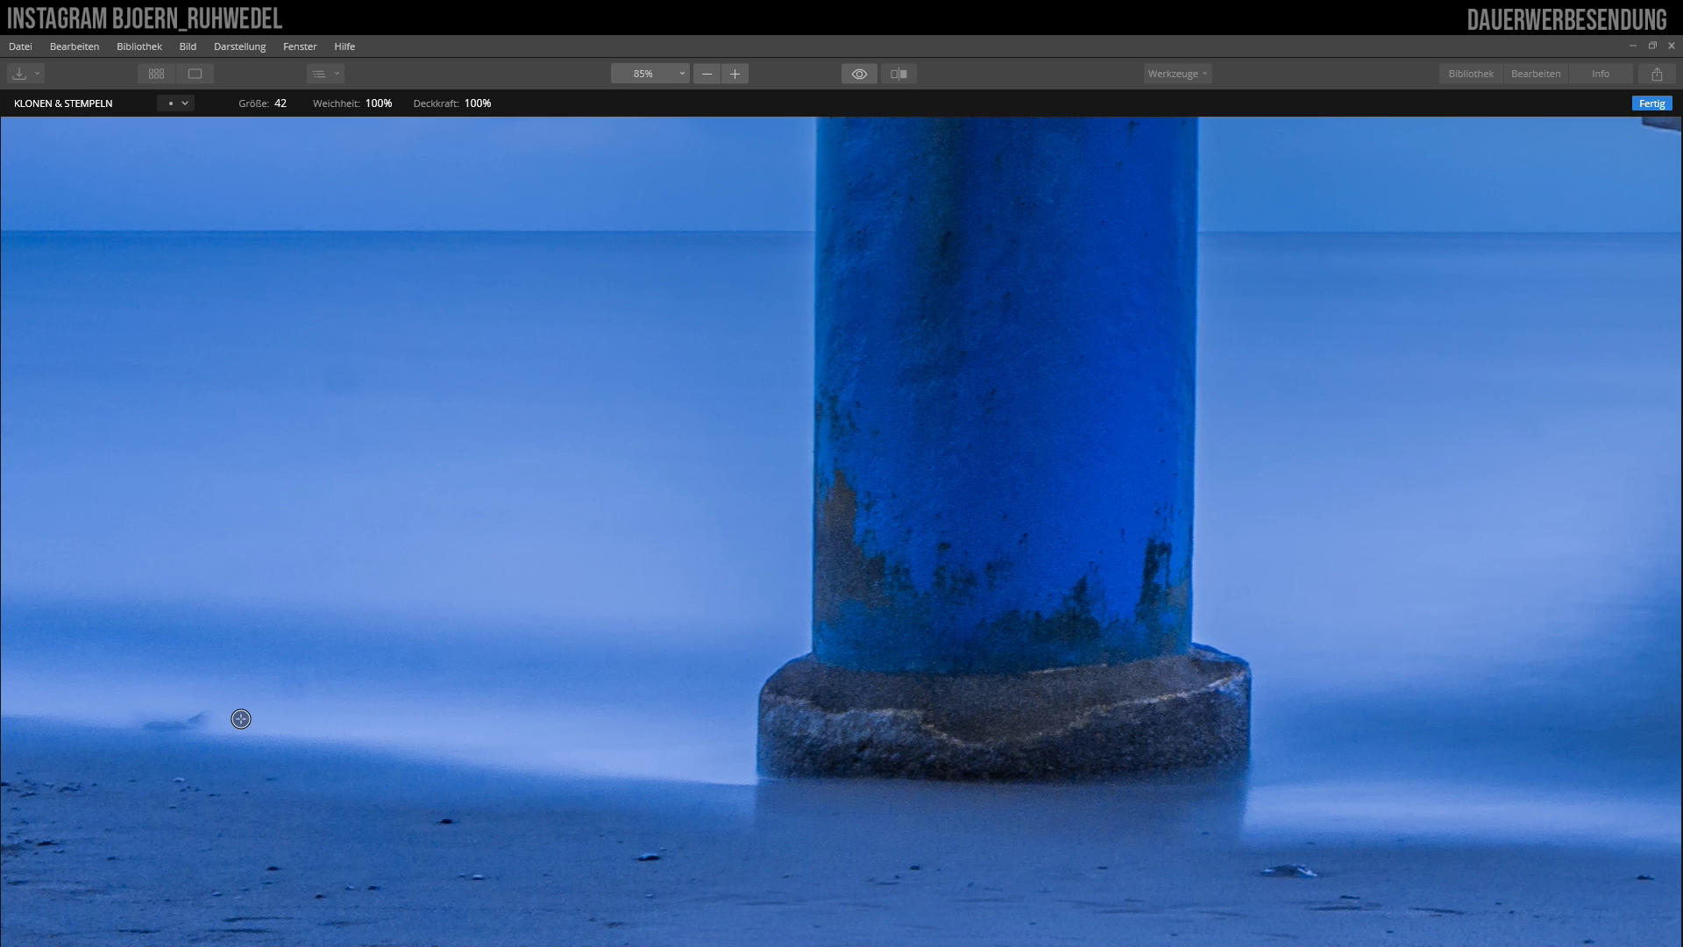
Stamp out the spots along the shoreline left of the post.
alt+click(242, 719)
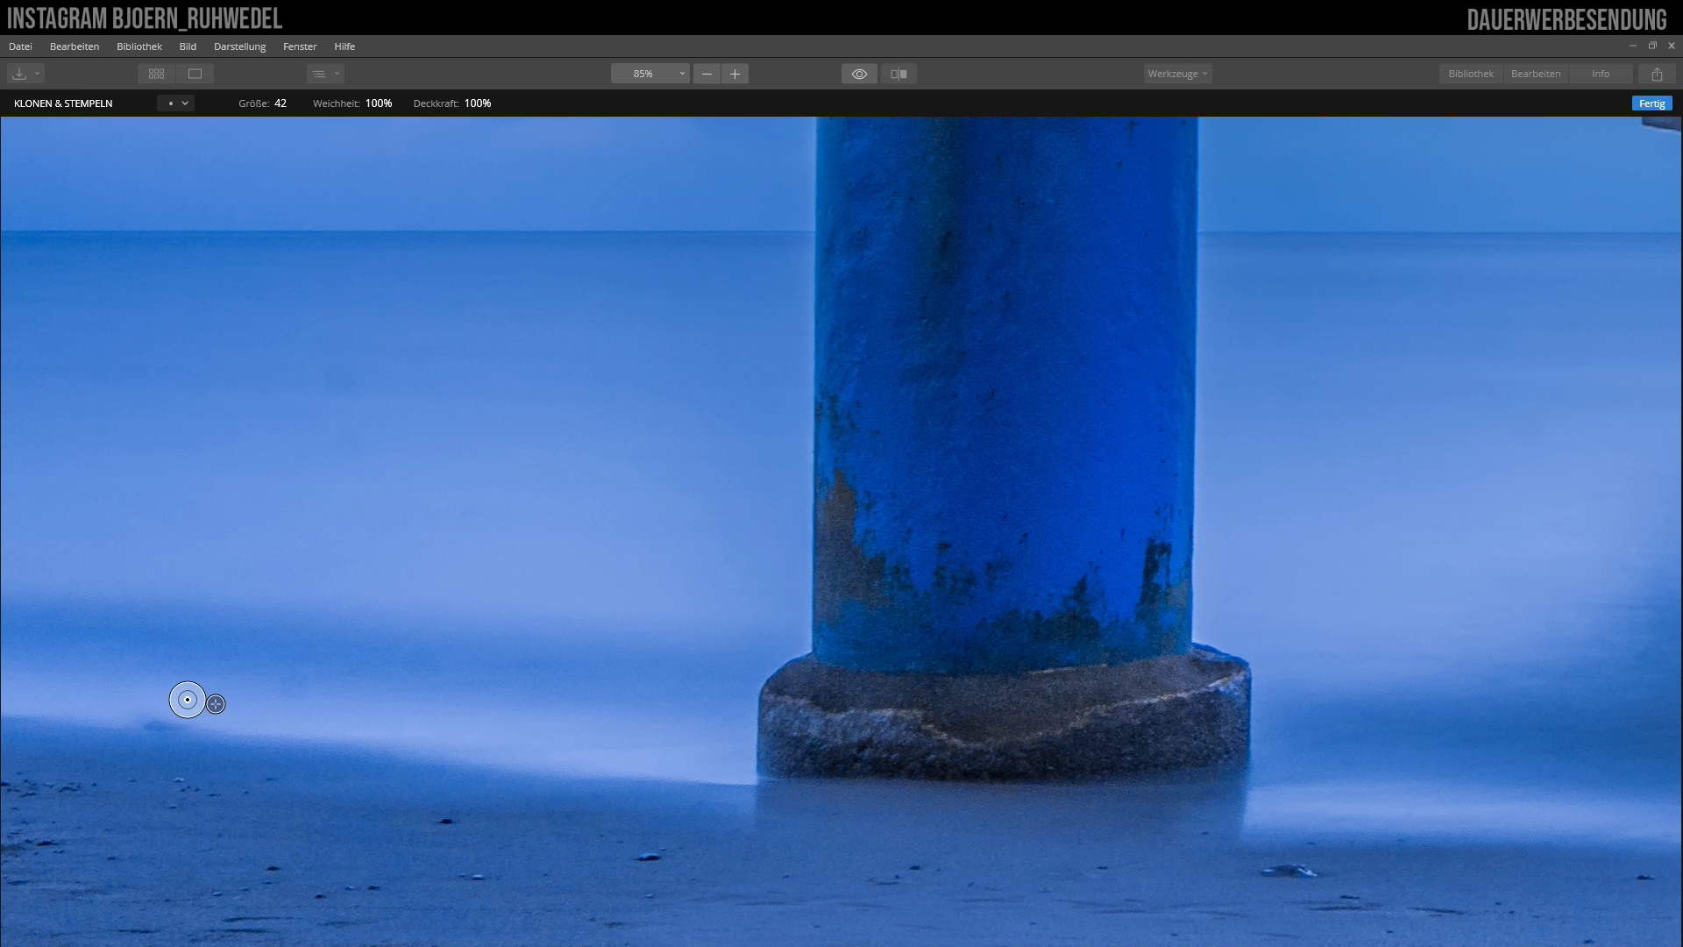
alt+click(107, 711)
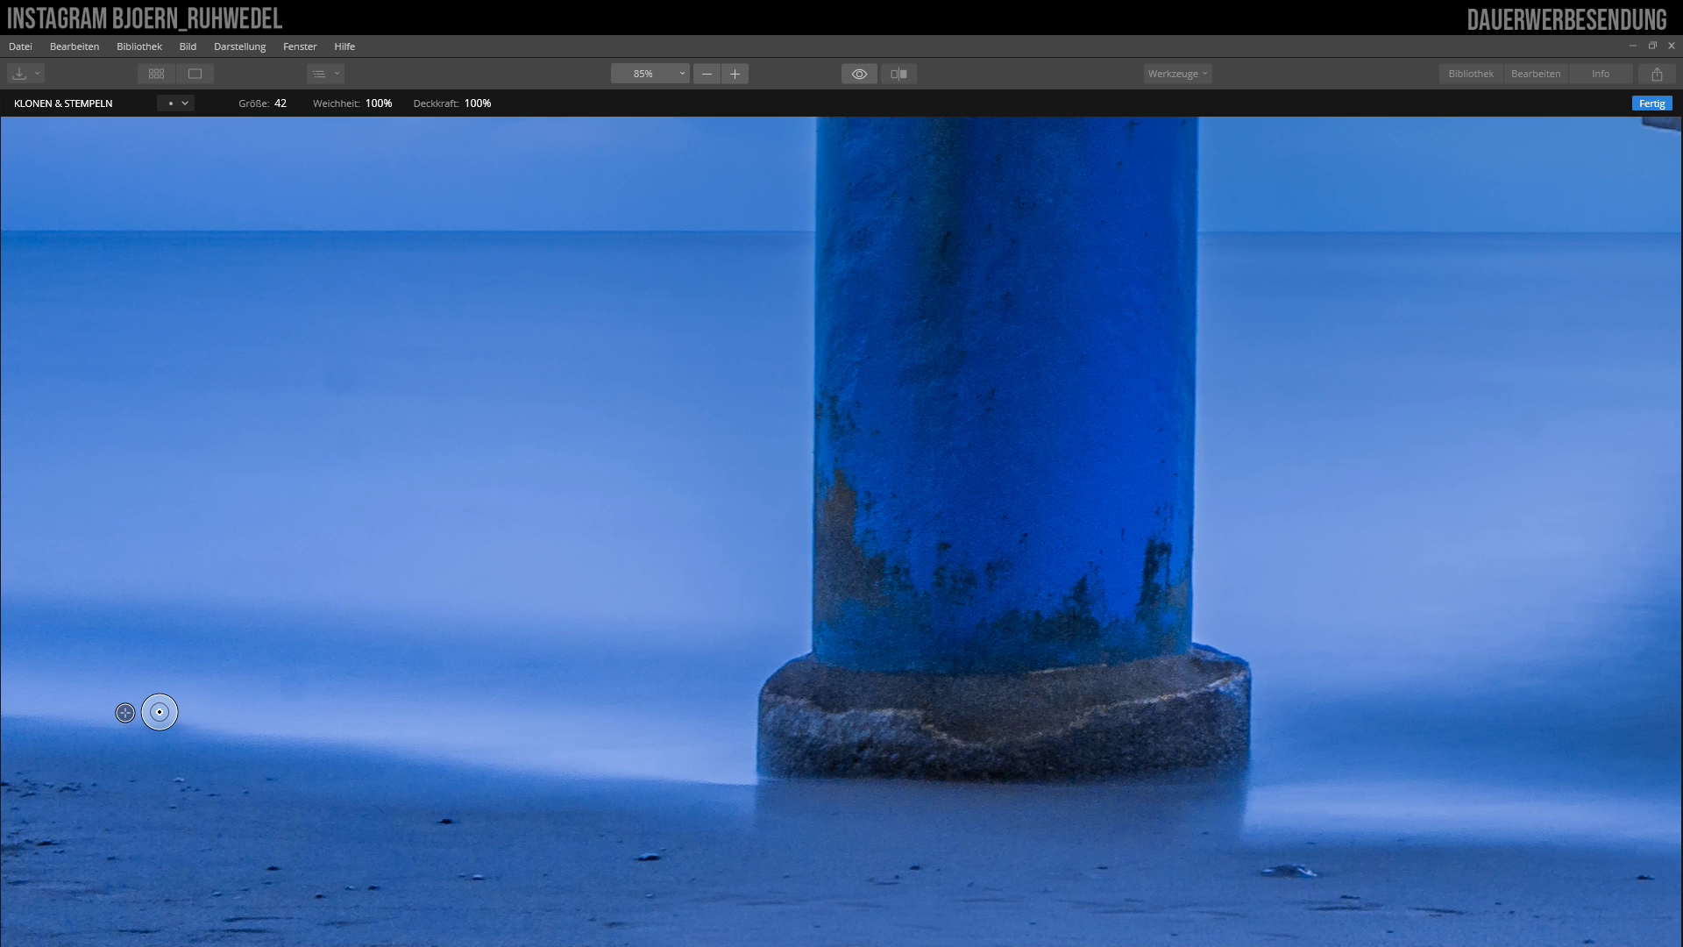
click(163, 710)
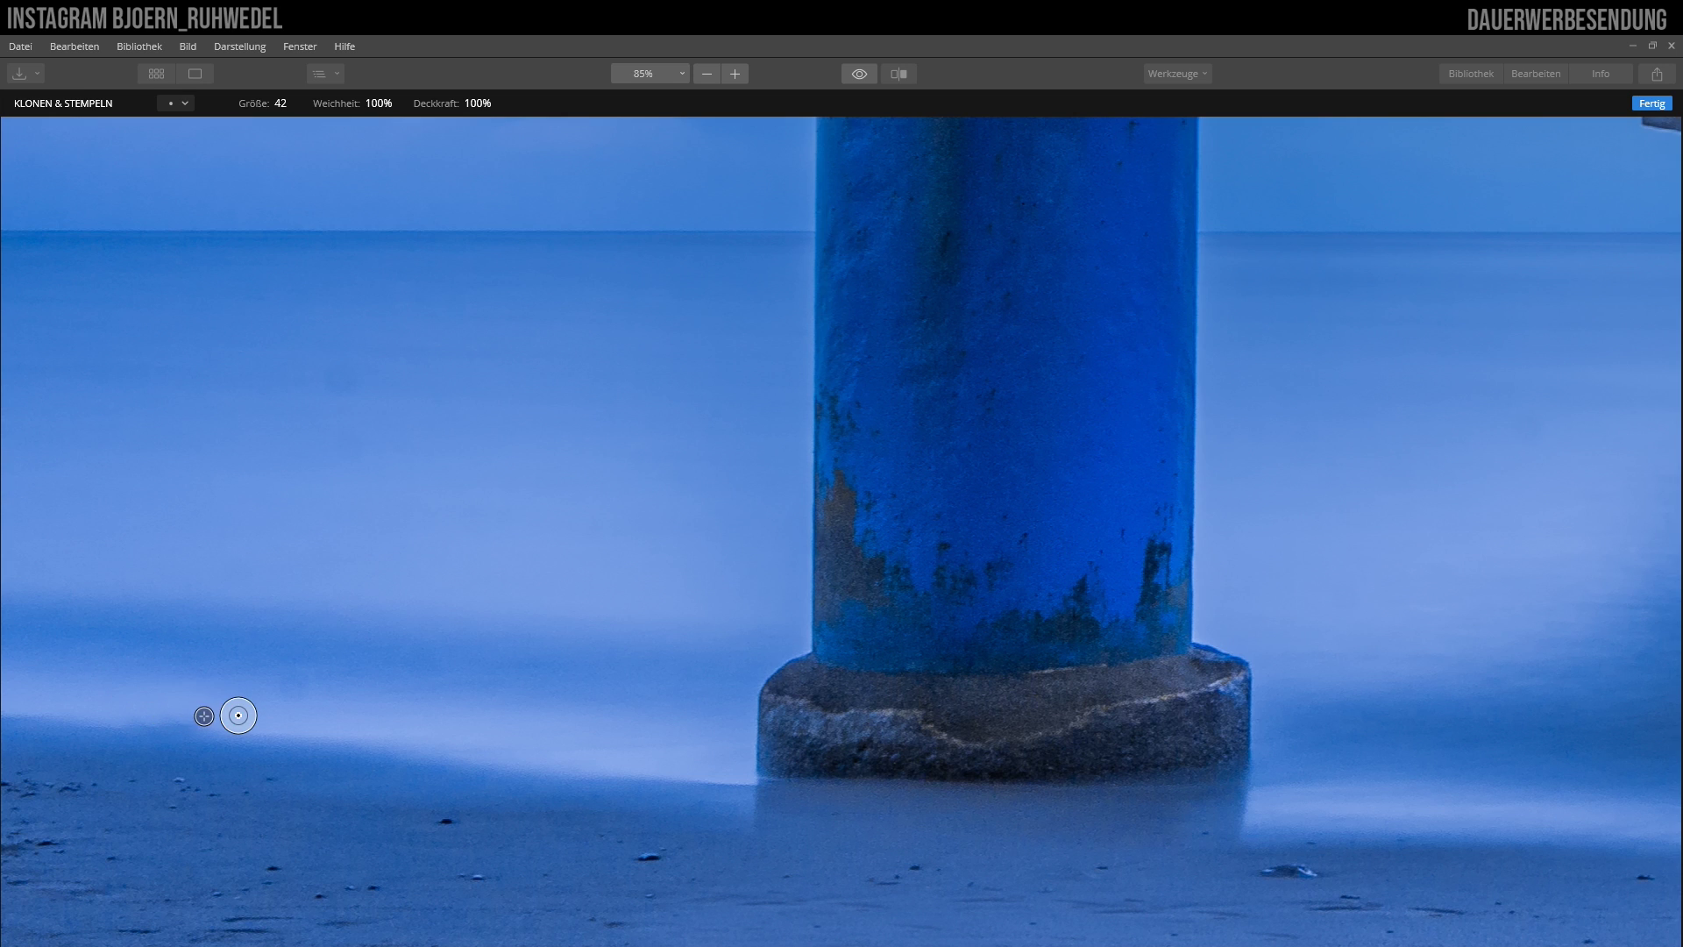
alt+click(267, 722)
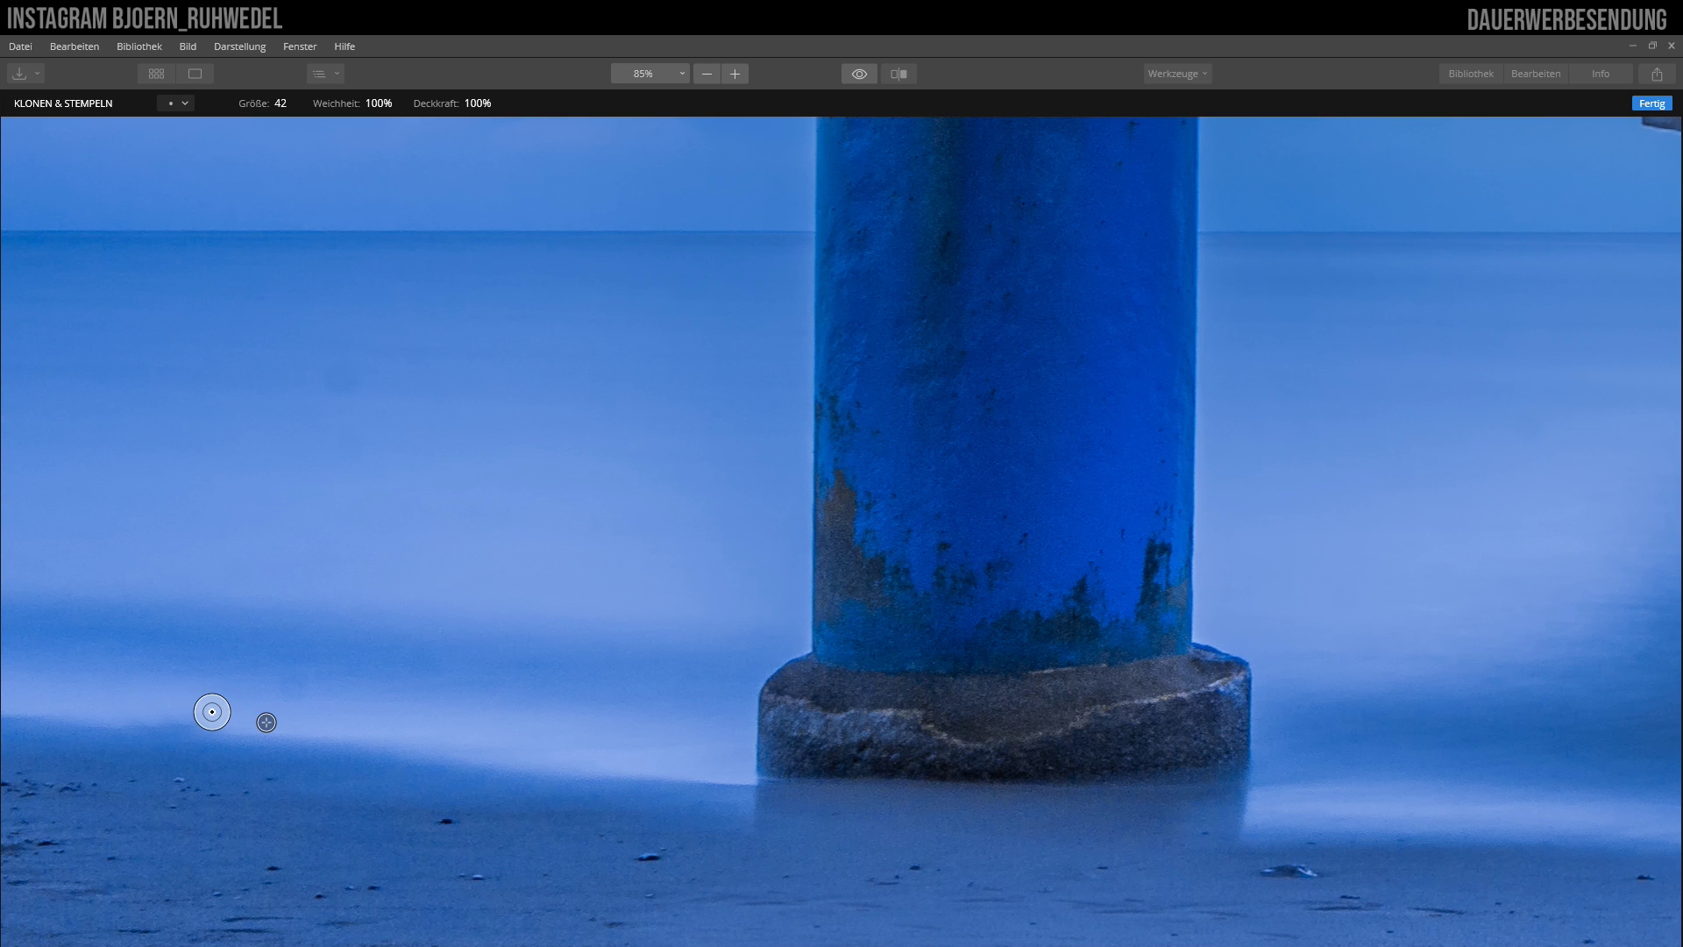
click(201, 715)
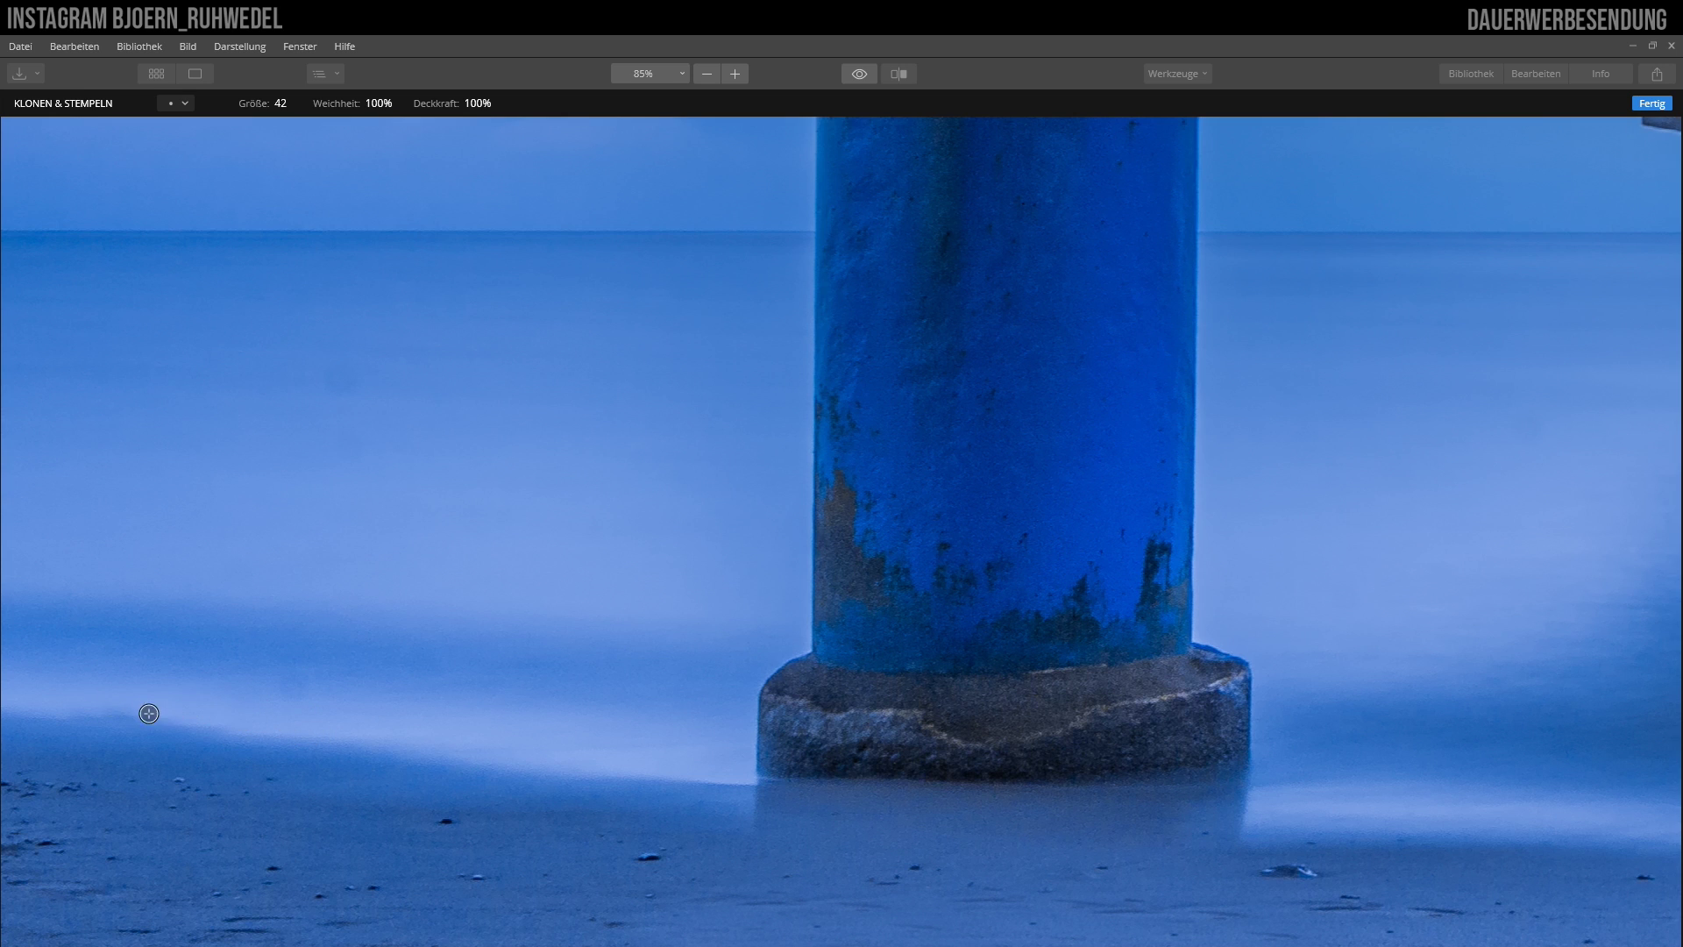
Paint clean water along the waterline from the left edge, then zoom out to 25%.
alt+click(42, 698)
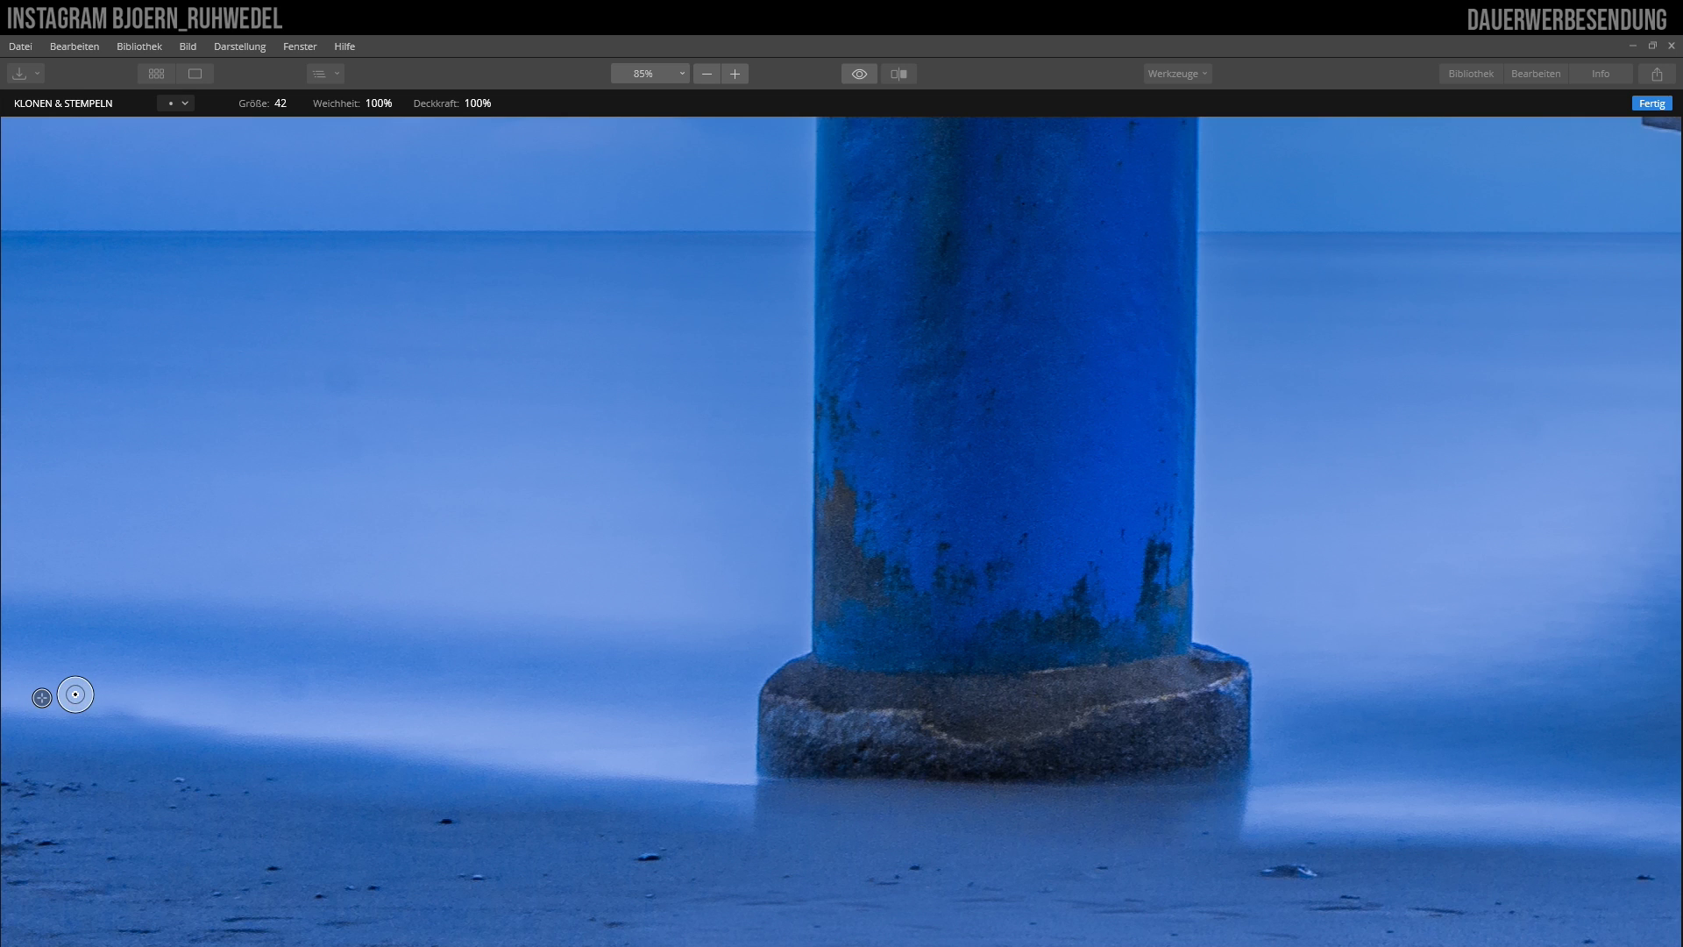
mouse_move(83, 701)
mouse_down()
mouse_move(282, 714)
mouse_move(48, 707)
mouse_up()
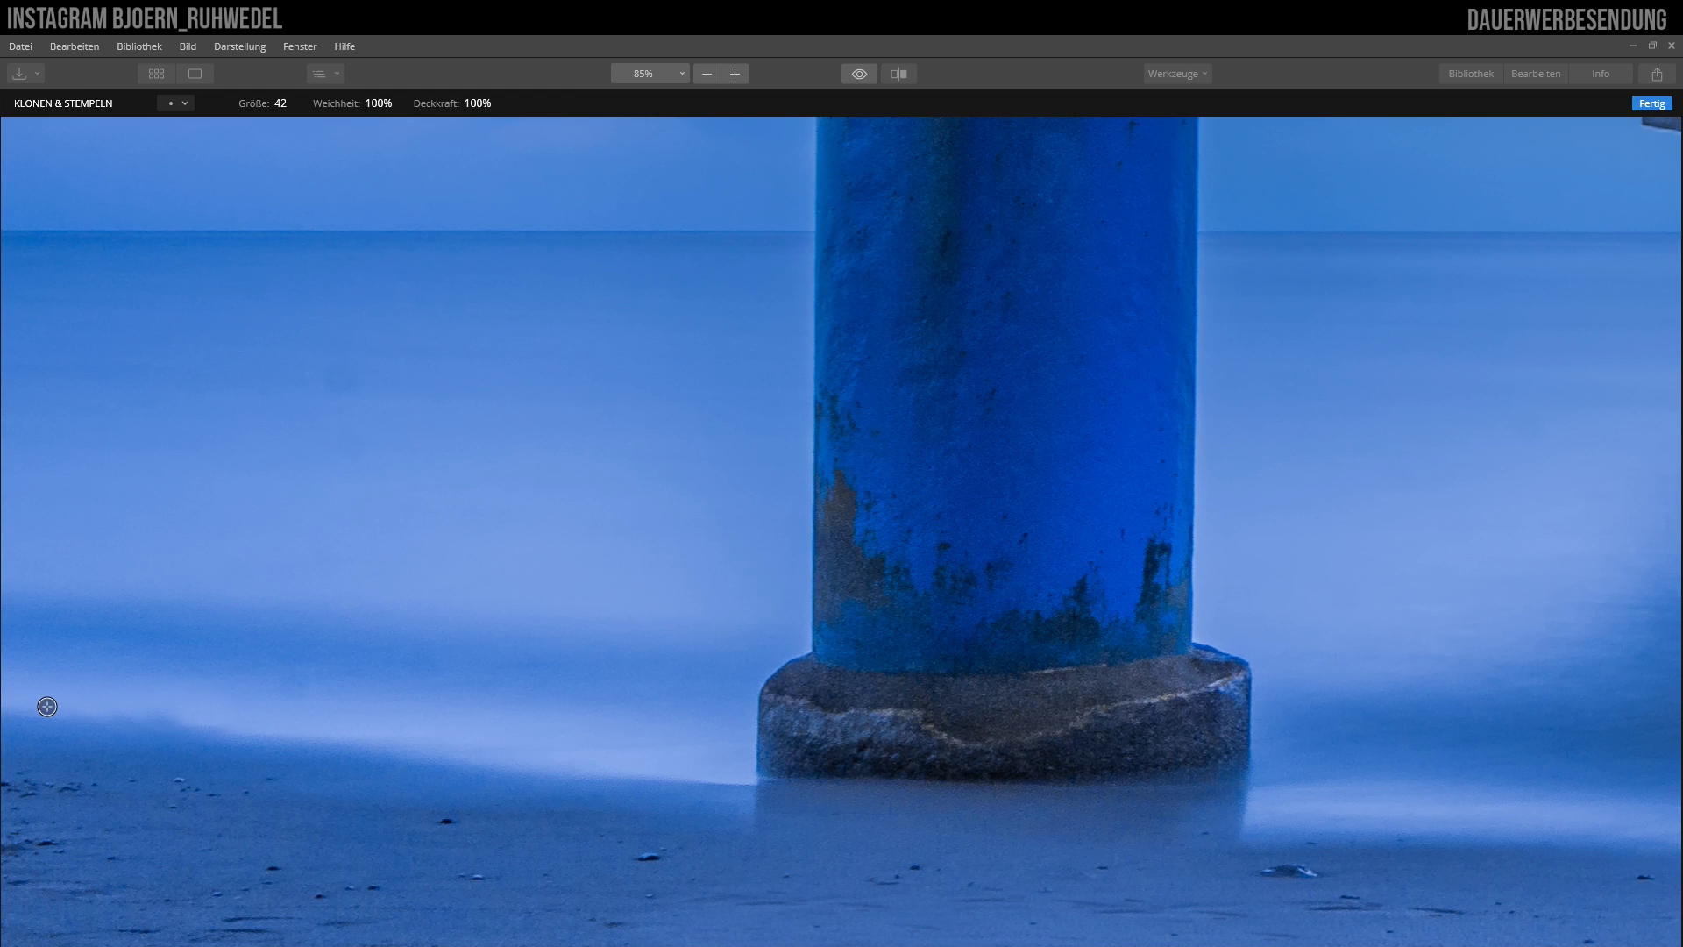
alt+click(115, 702)
drag(117, 707, 577, 727)
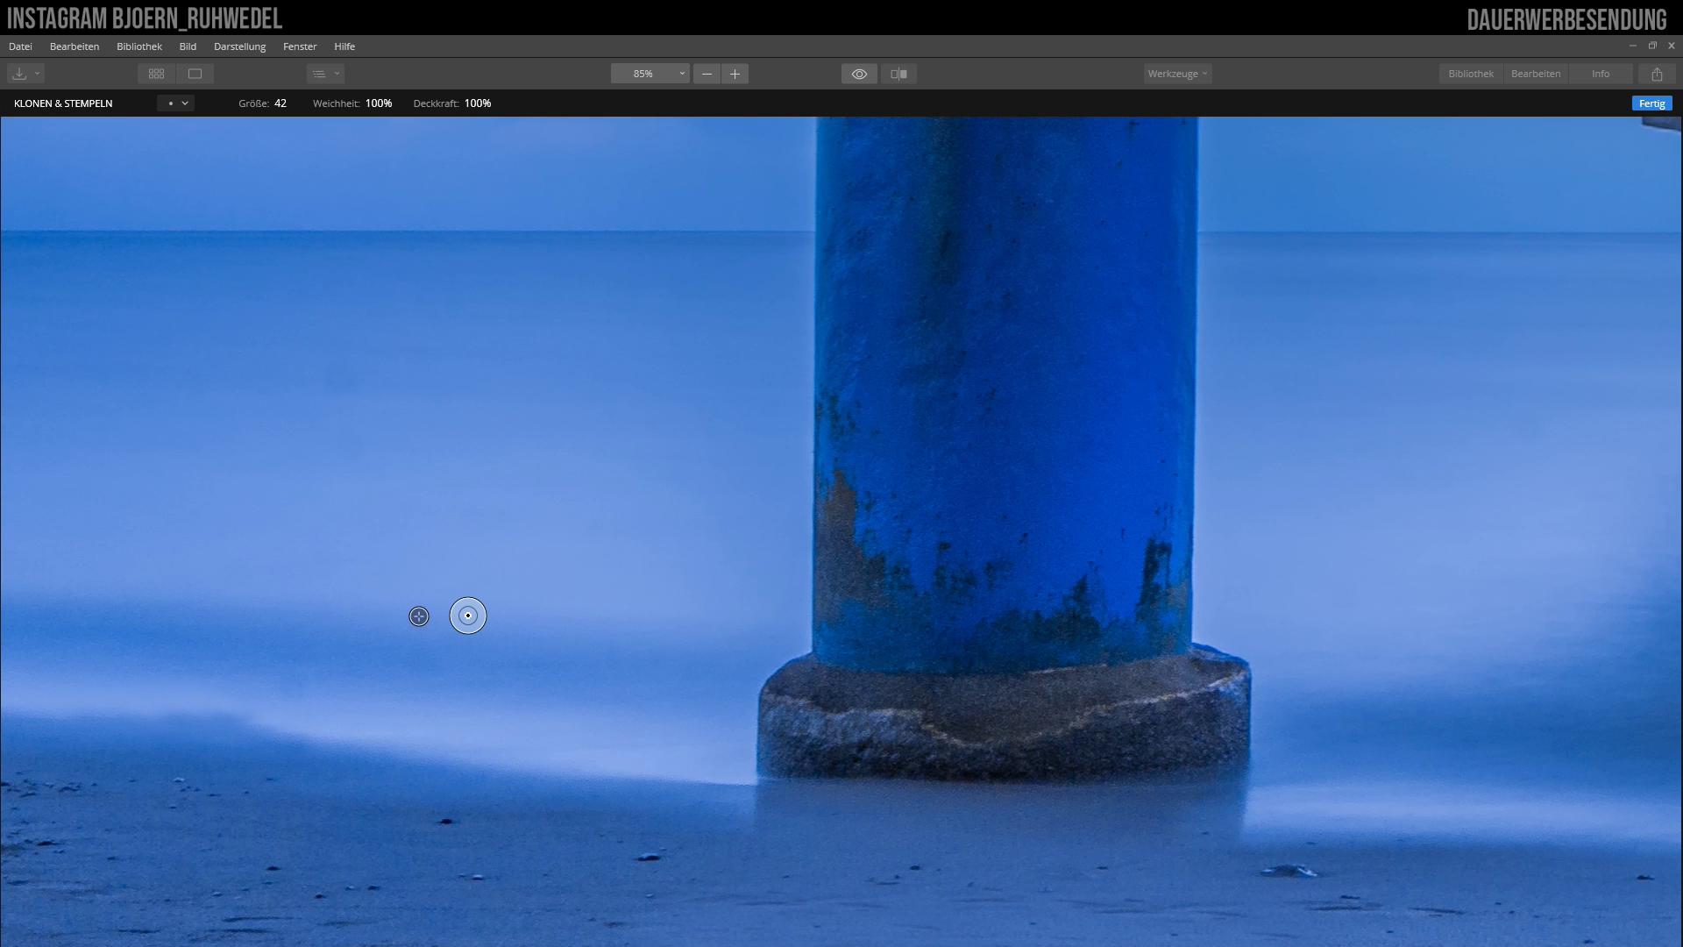
key(ctrl+0)
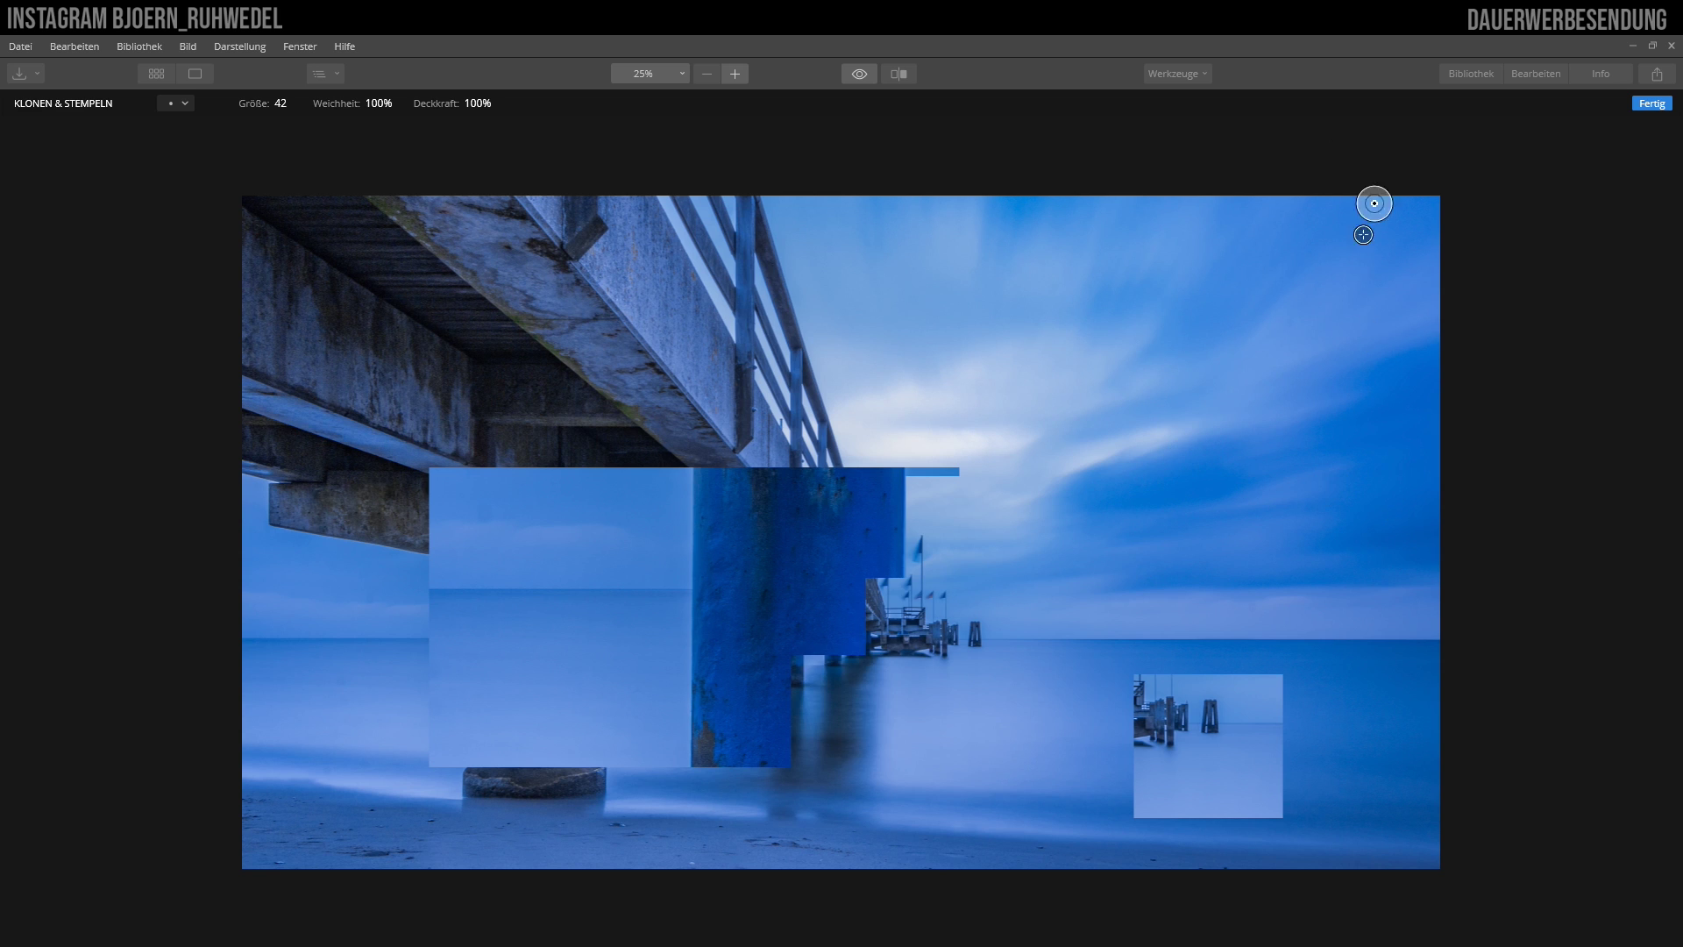
Apply the edits with Fertig, creating a Klonen & Stempeln layer above the photo.
click(1651, 104)
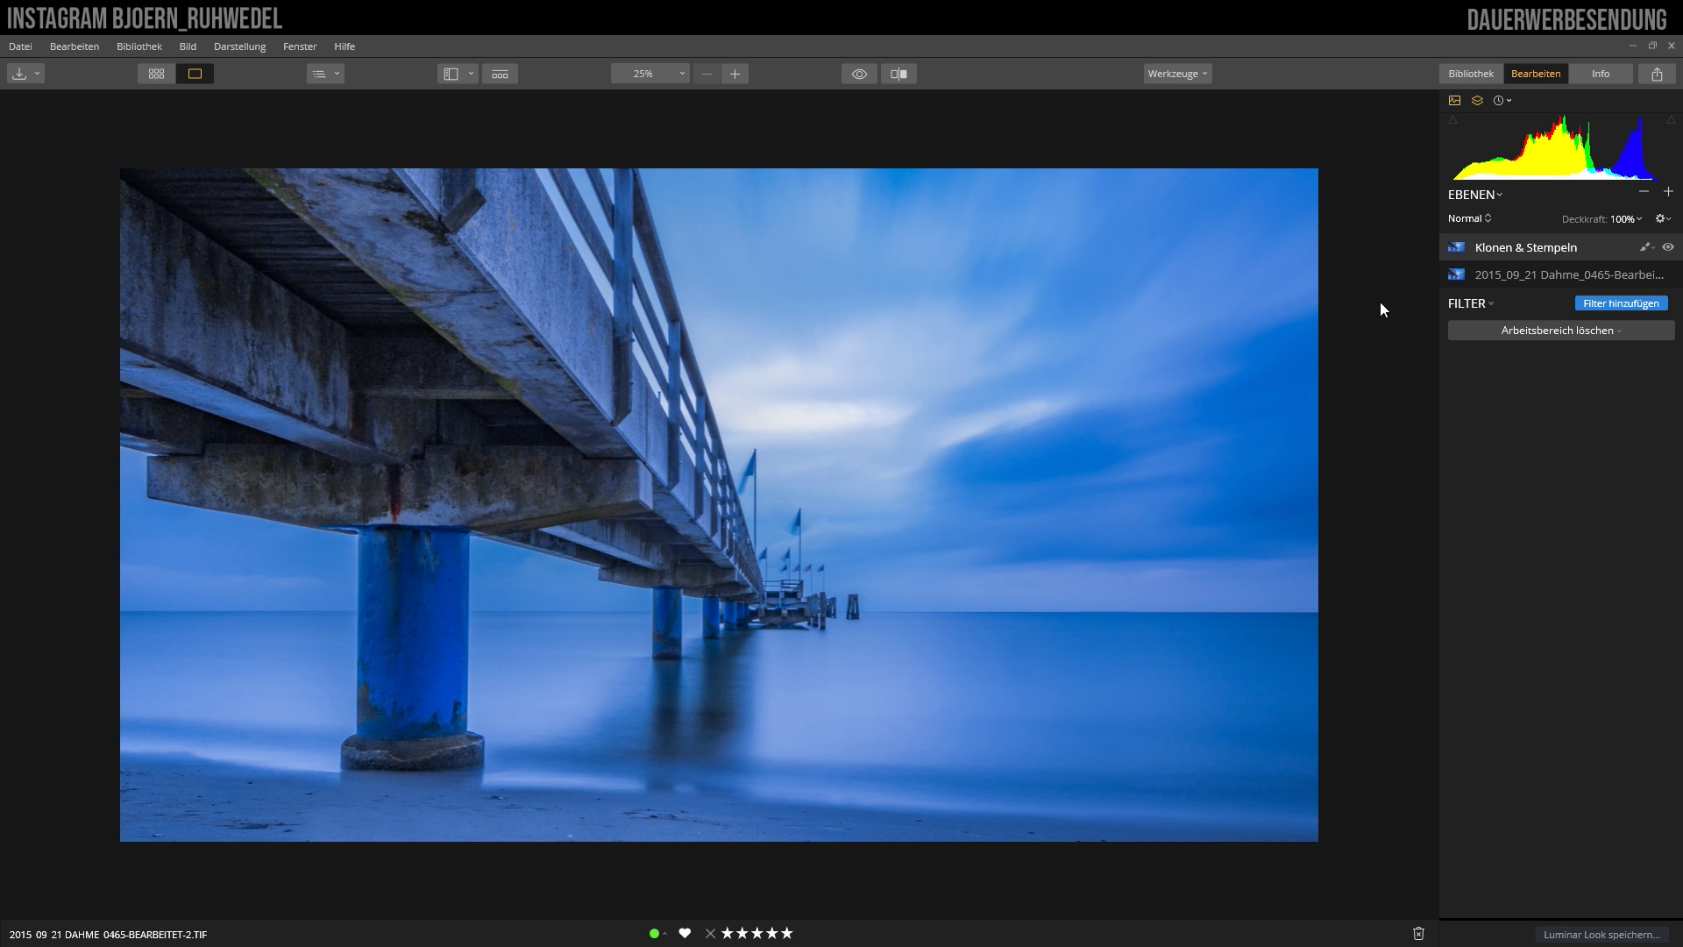
Start a new Klonen & Stempeln layer with brush size 47.
click(1178, 76)
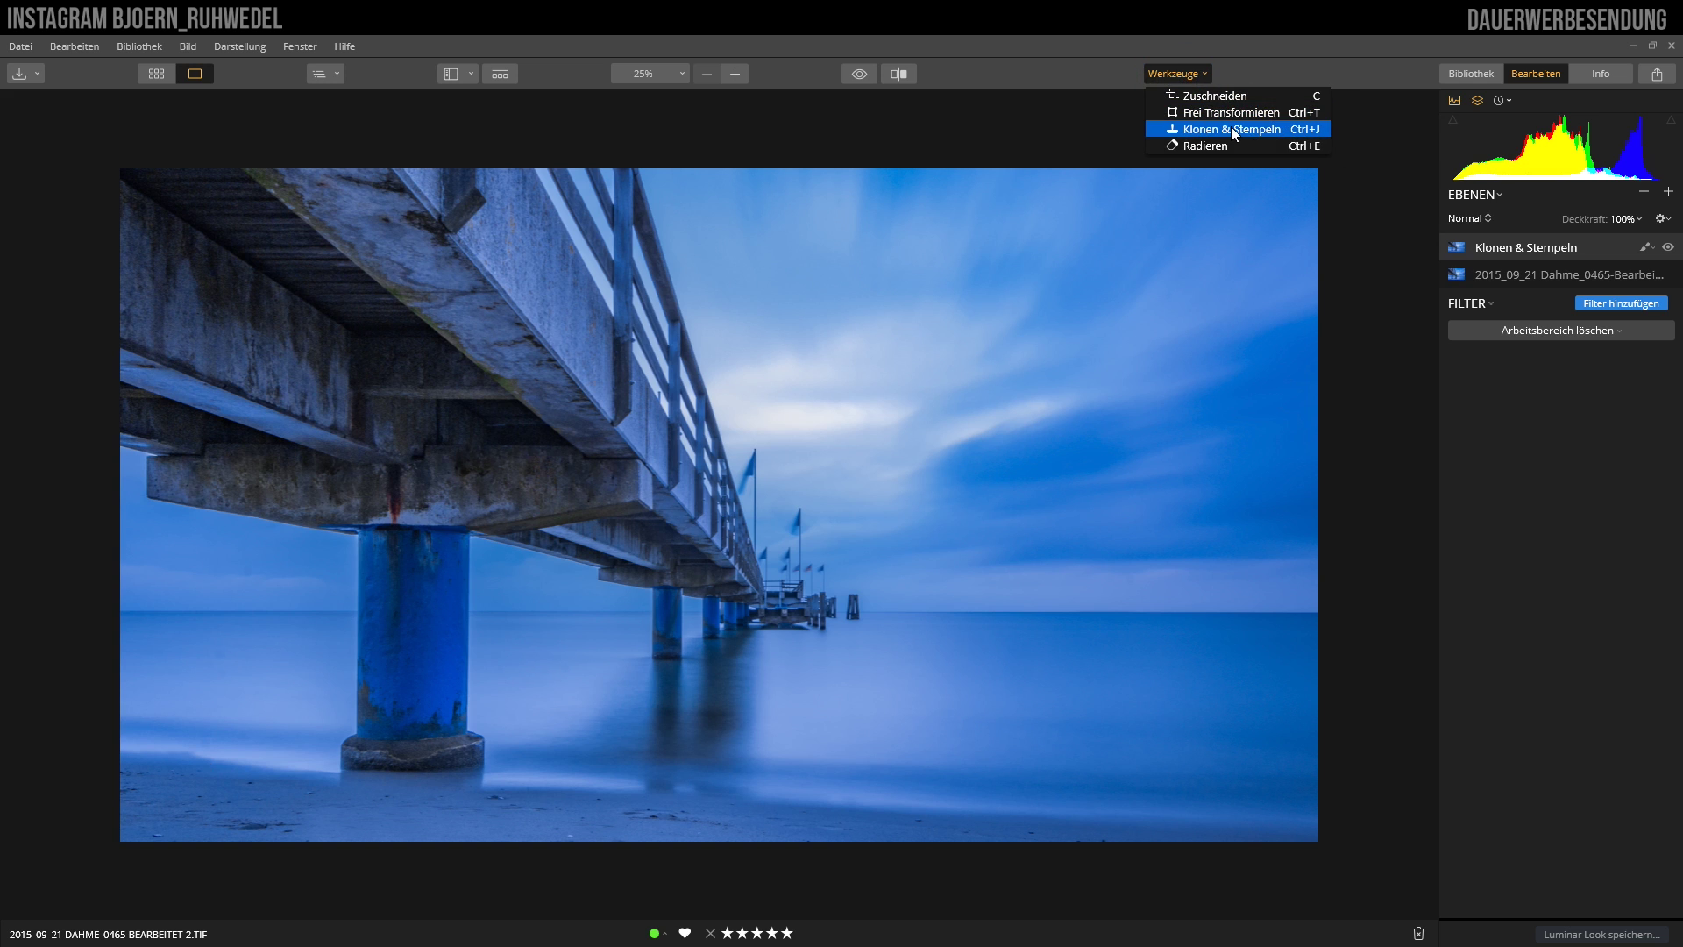
click(1231, 129)
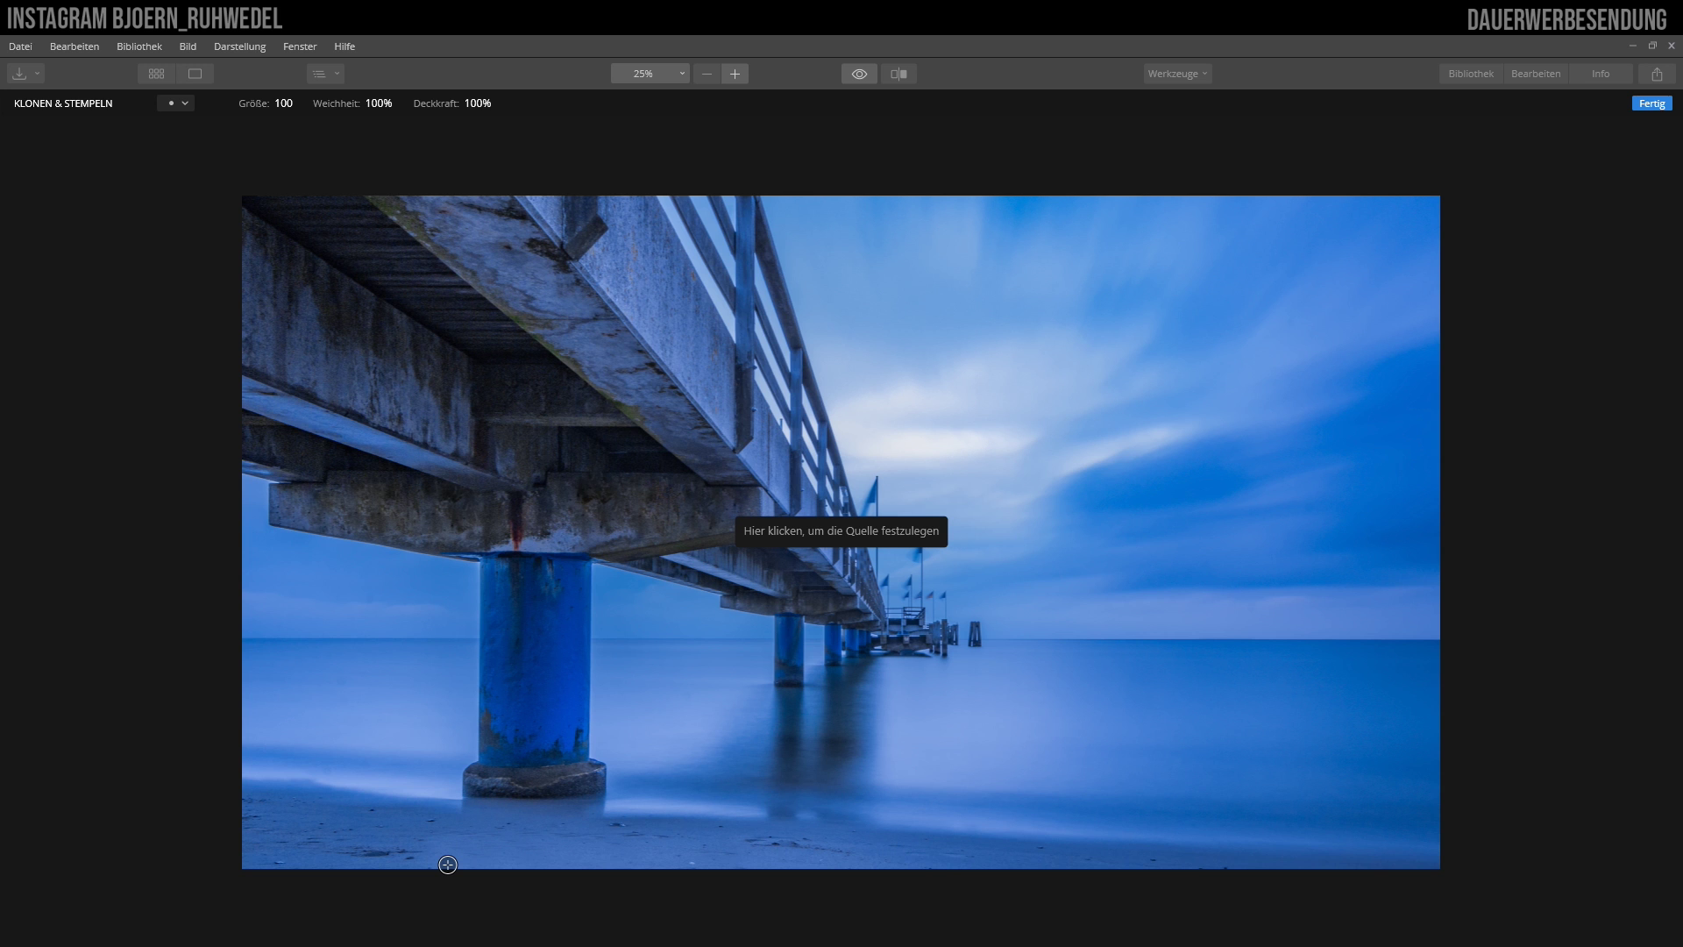
right_click(448, 864)
drag(584, 803, 561, 803)
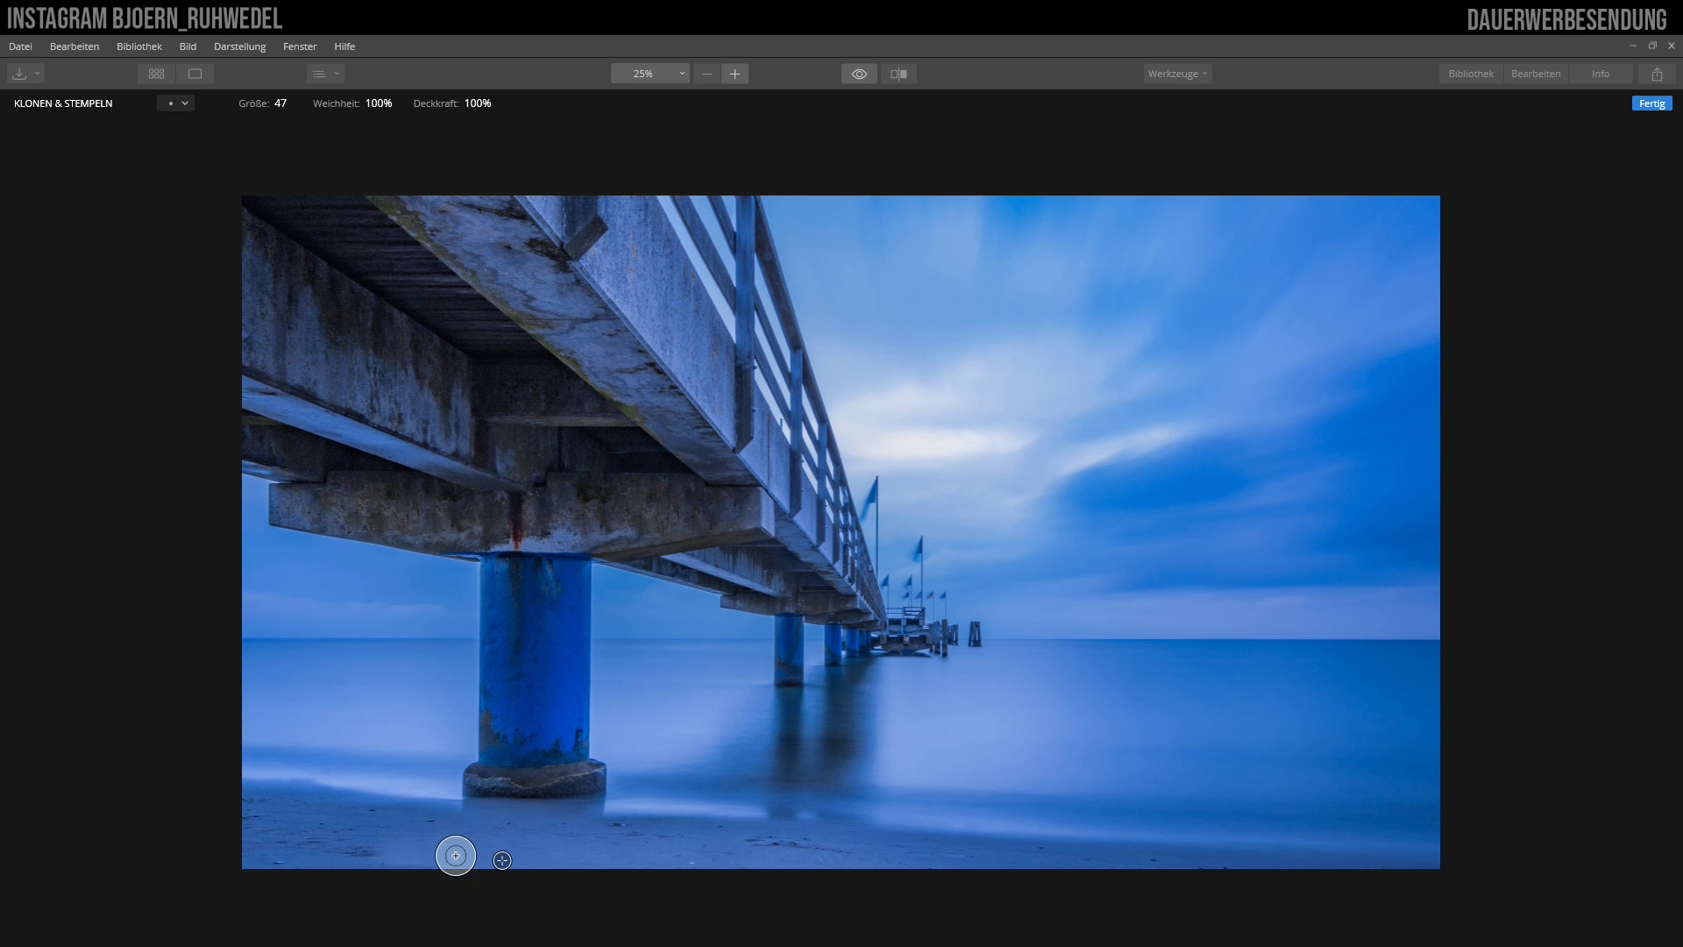
Clone away the dark specks along the bottom sand and apply the layer.
click(418, 845)
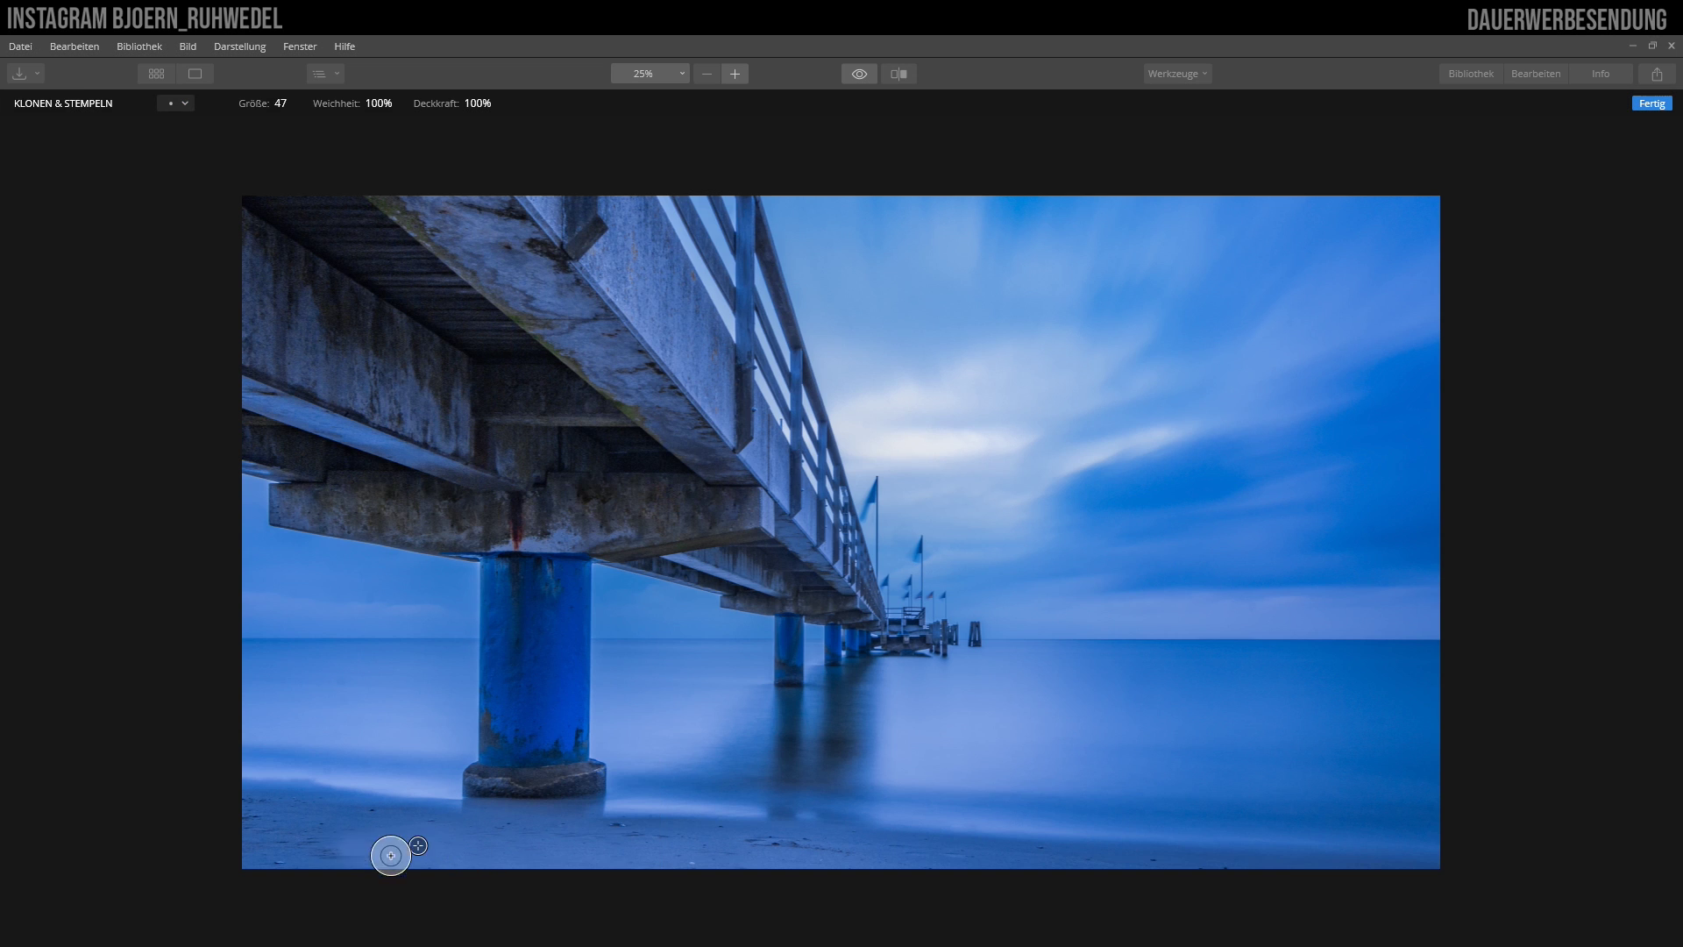
click(292, 833)
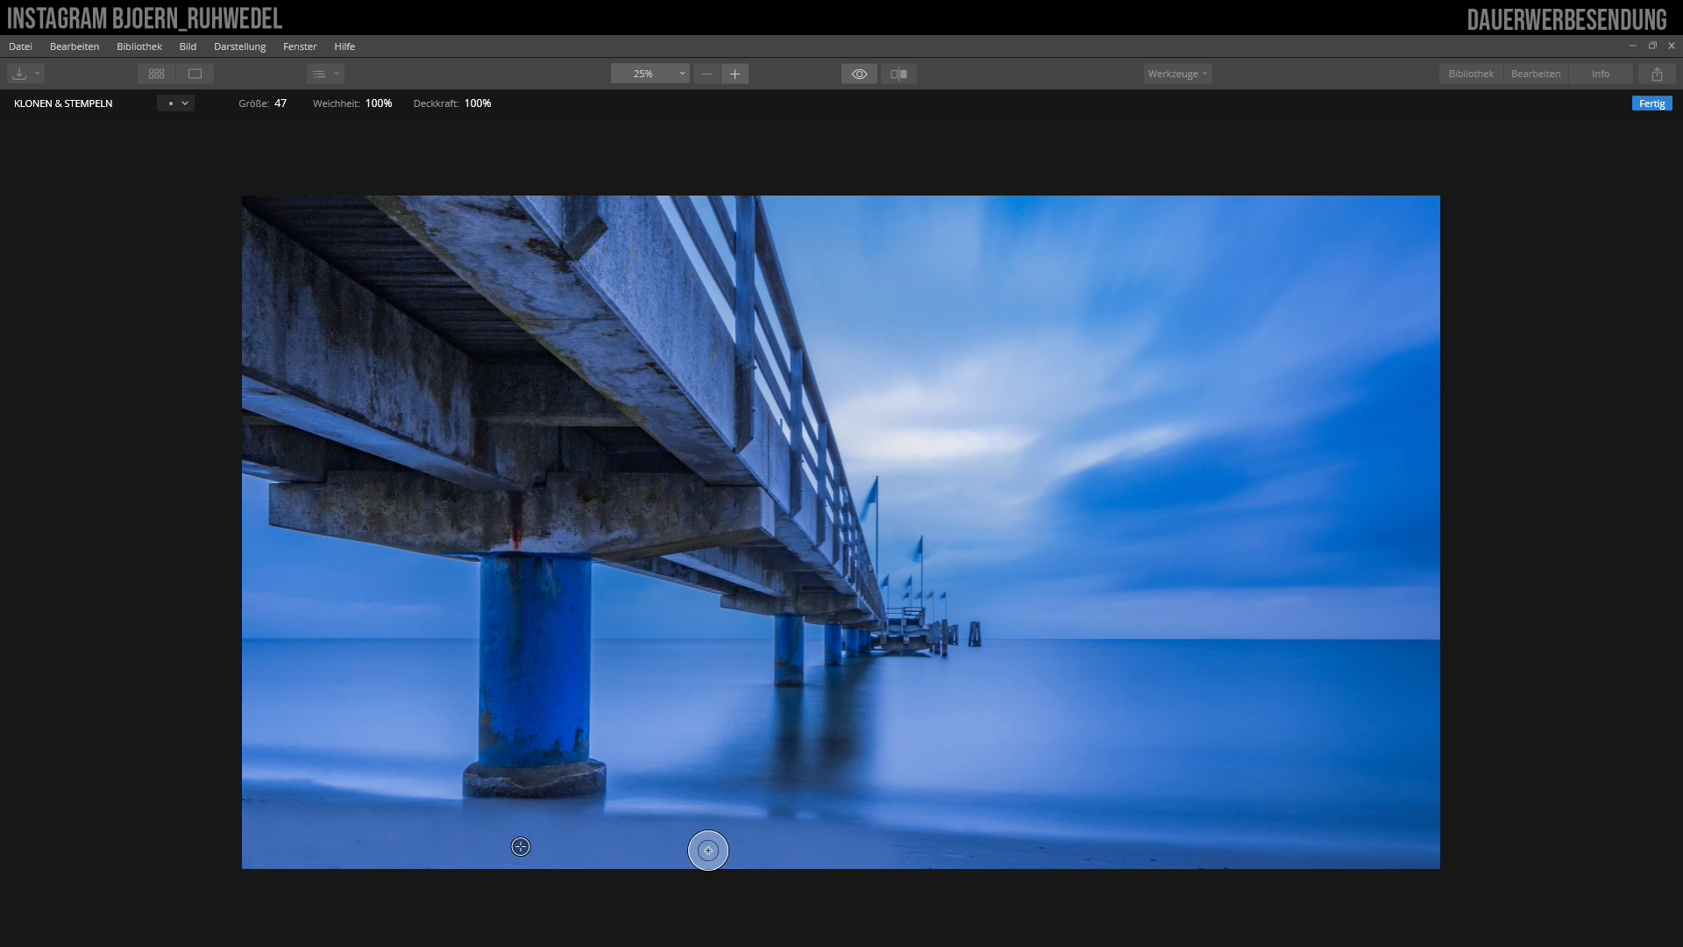
drag(868, 886, 1224, 908)
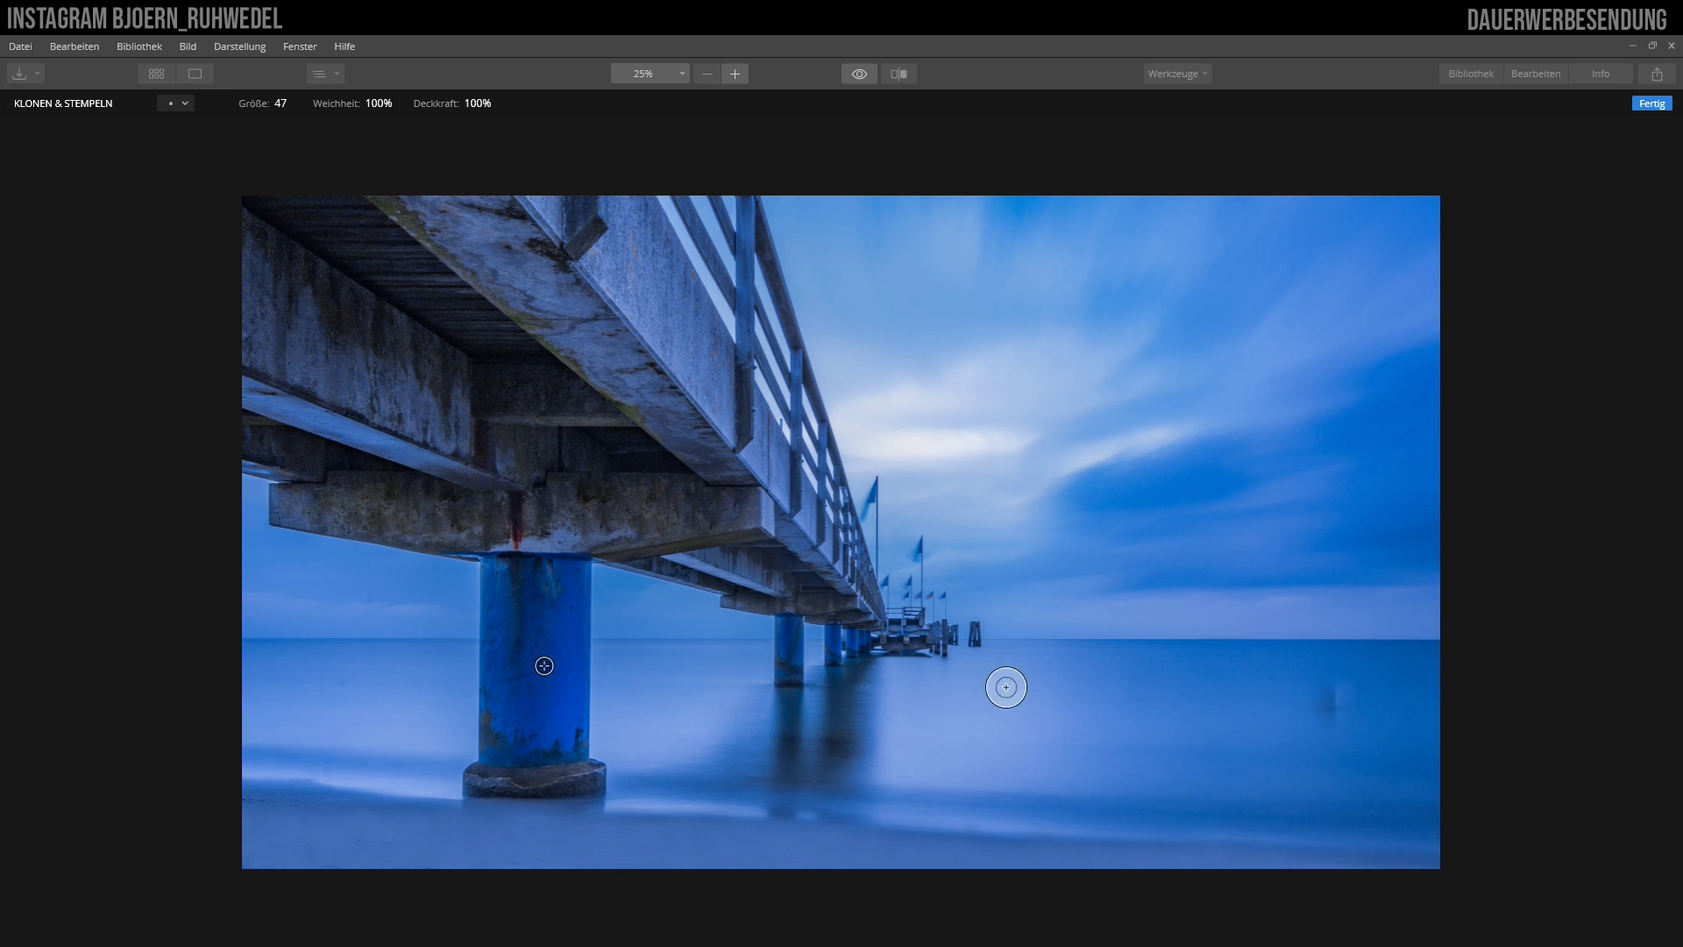
right_click(706, 666)
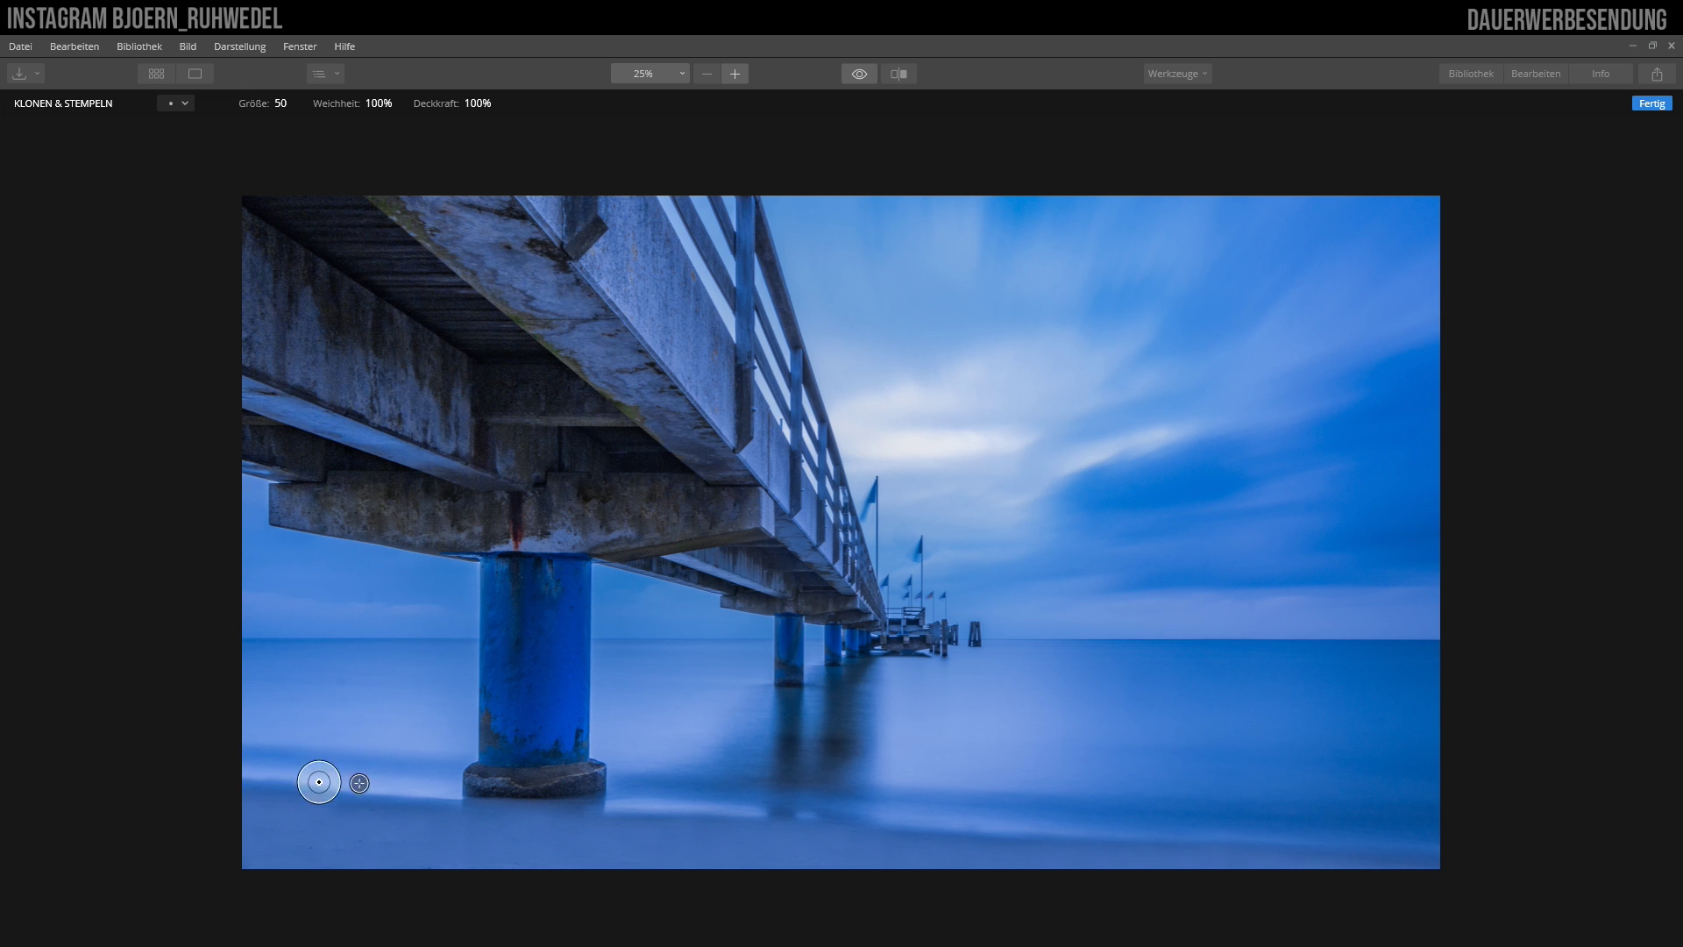
click(1653, 105)
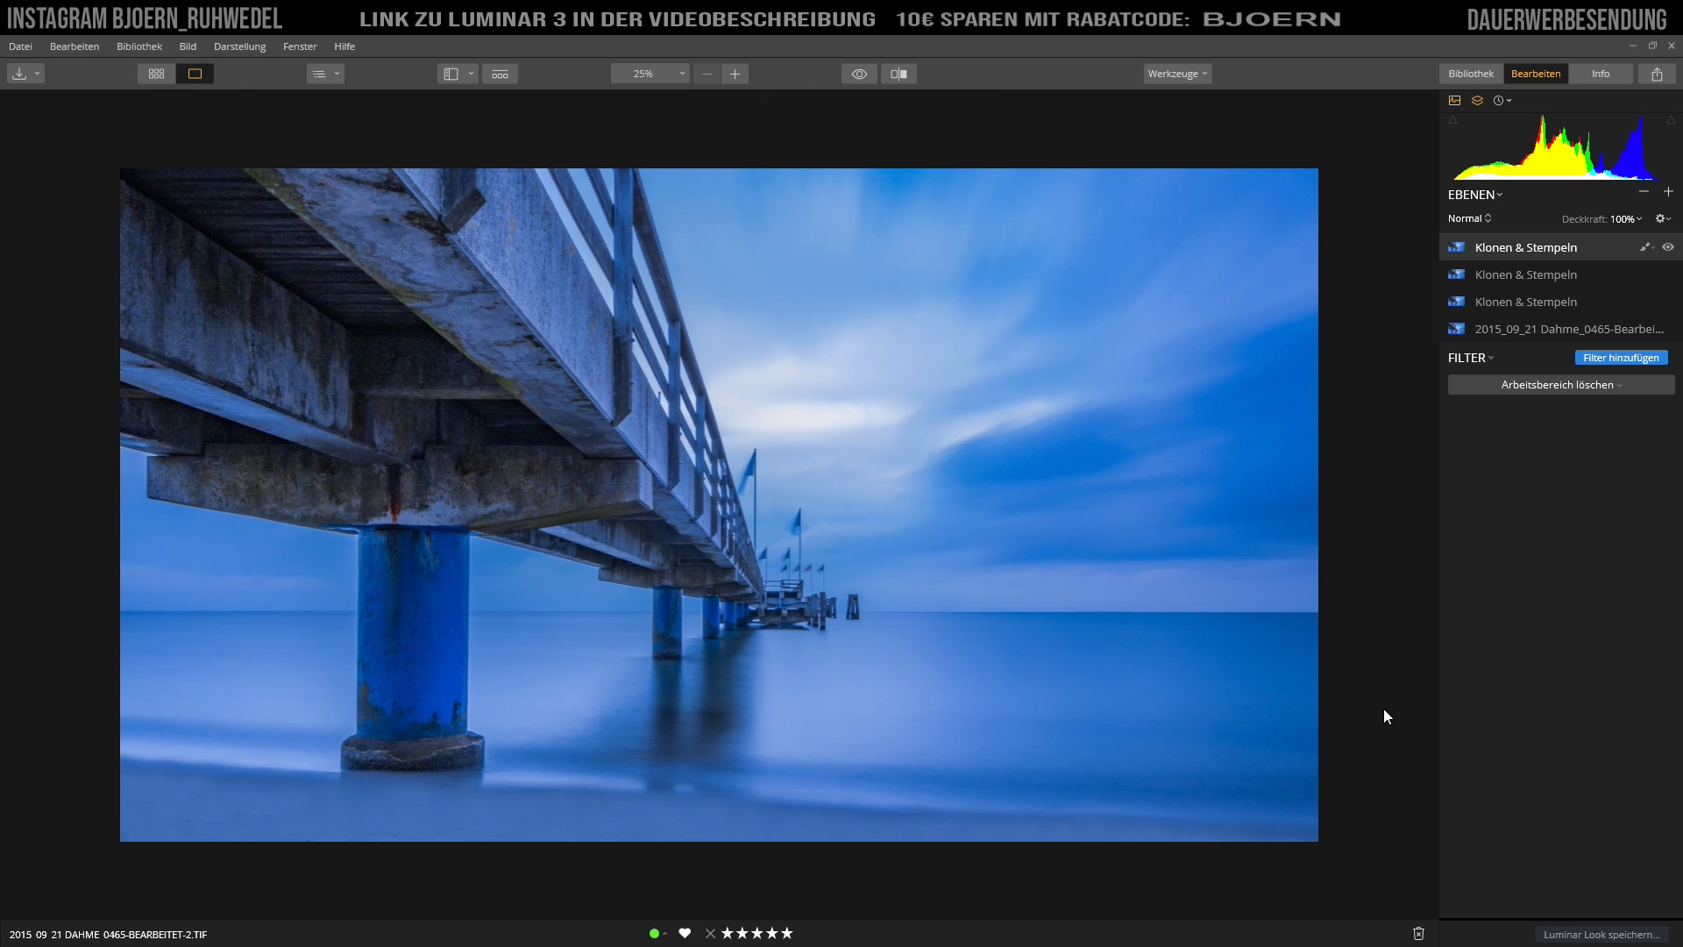